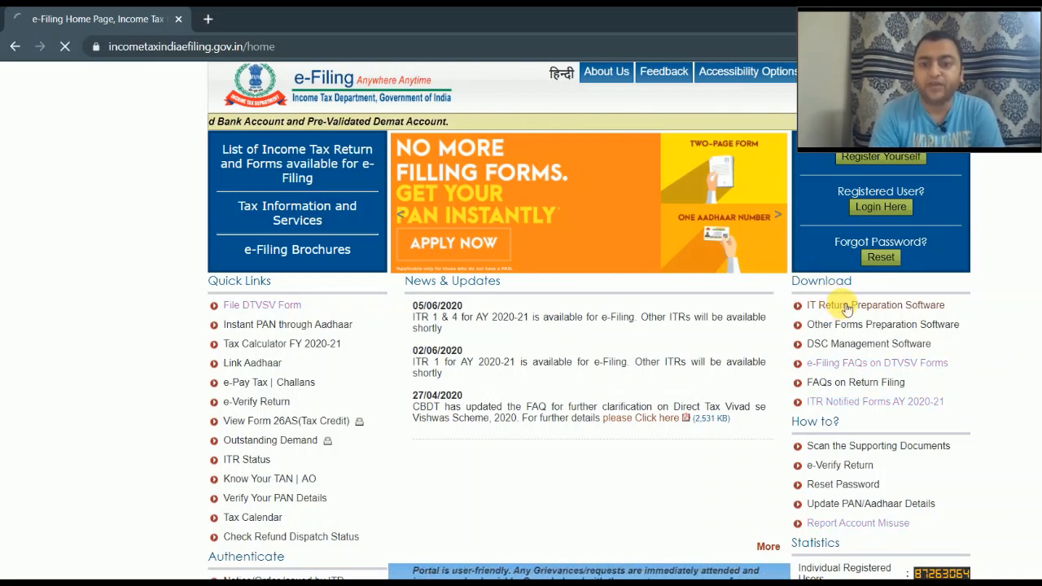
Open the IT Return Preparation Software downloads, list the utilities for assessment year 2020-21, and dismiss the important note.
{"action": "left_click", "coordinate": [847, 310]}
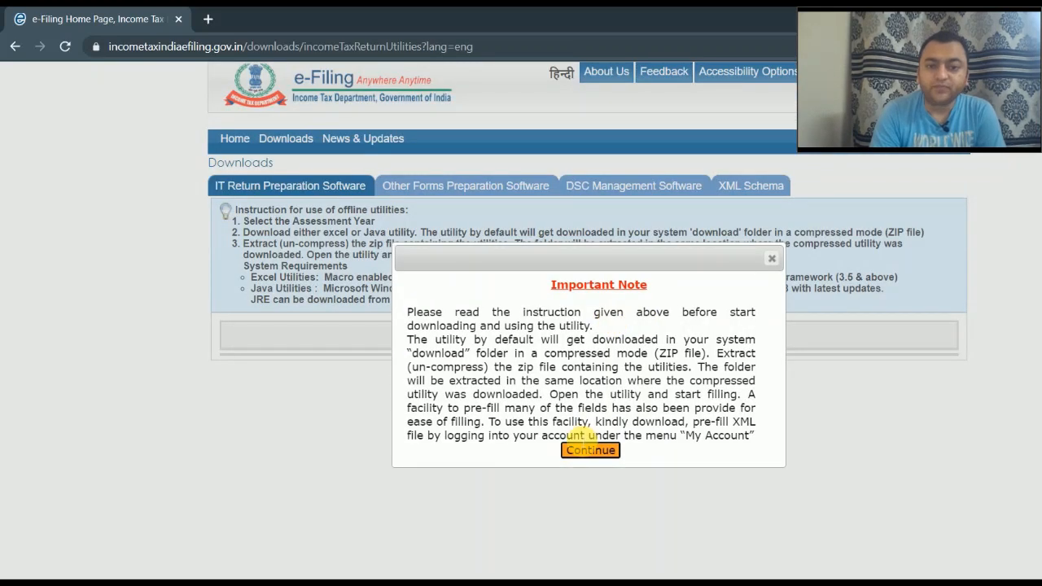
{"action": "left_click", "coordinate": [578, 451]}
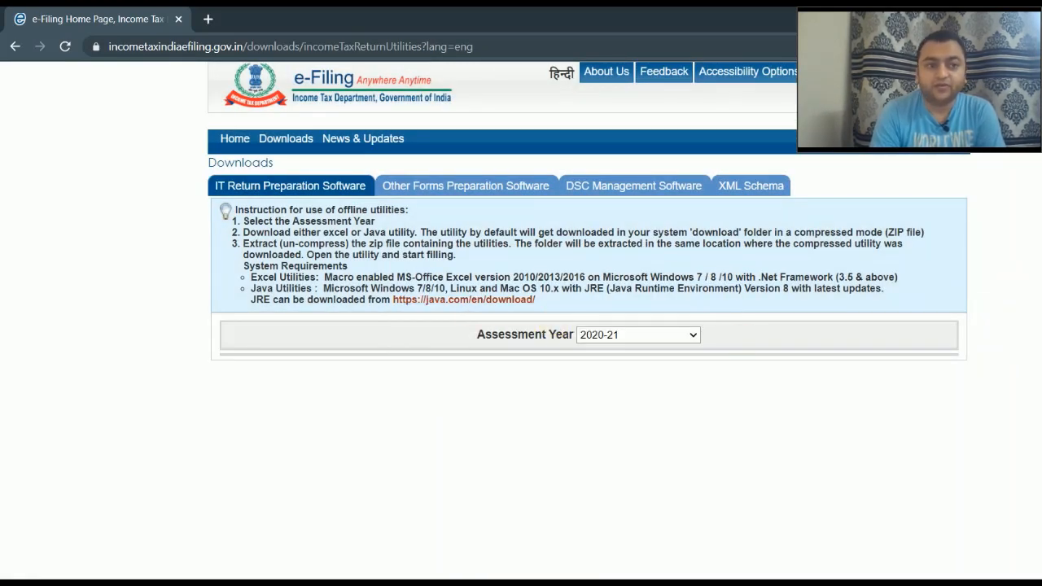
{"action": "scroll", "coordinate": [586, 226], "scroll_direction": "down", "scroll_amount": 2}
{"action": "scroll", "coordinate": [586, 226], "scroll_direction": "up", "scroll_amount": 2}
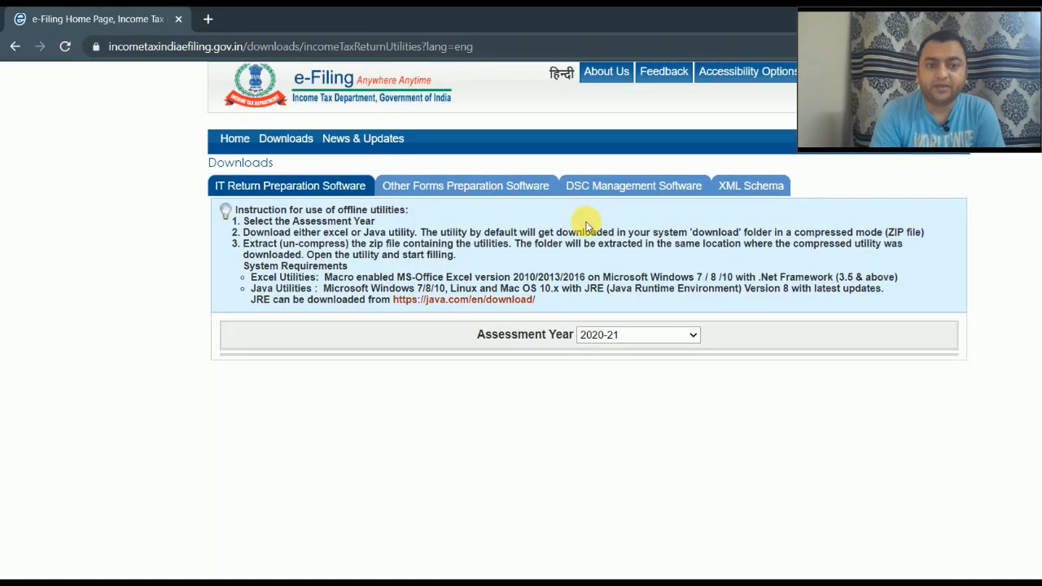
{"action": "left_click", "coordinate": [277, 143]}
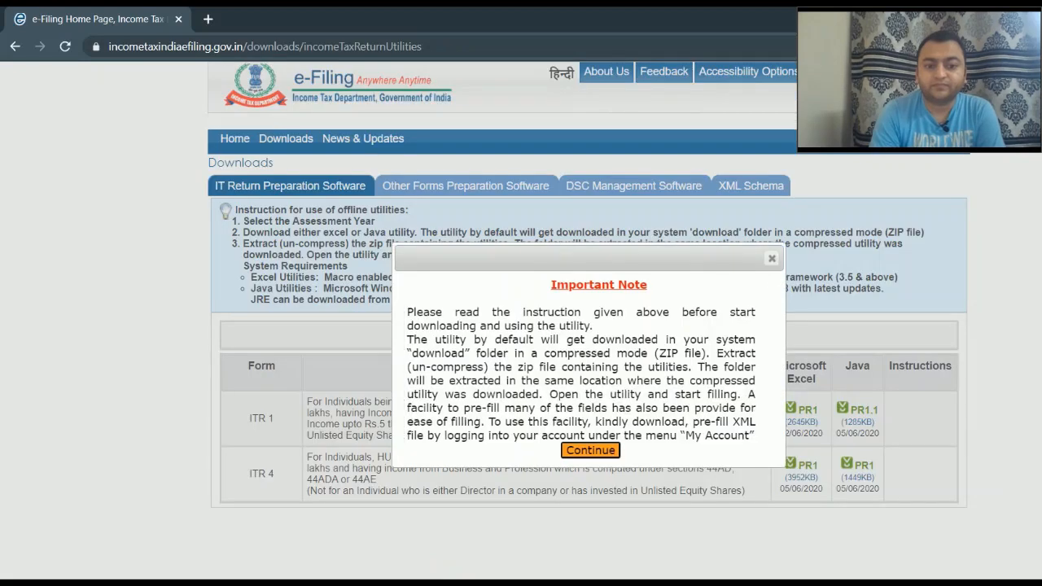
{"action": "left_click", "coordinate": [580, 449]}
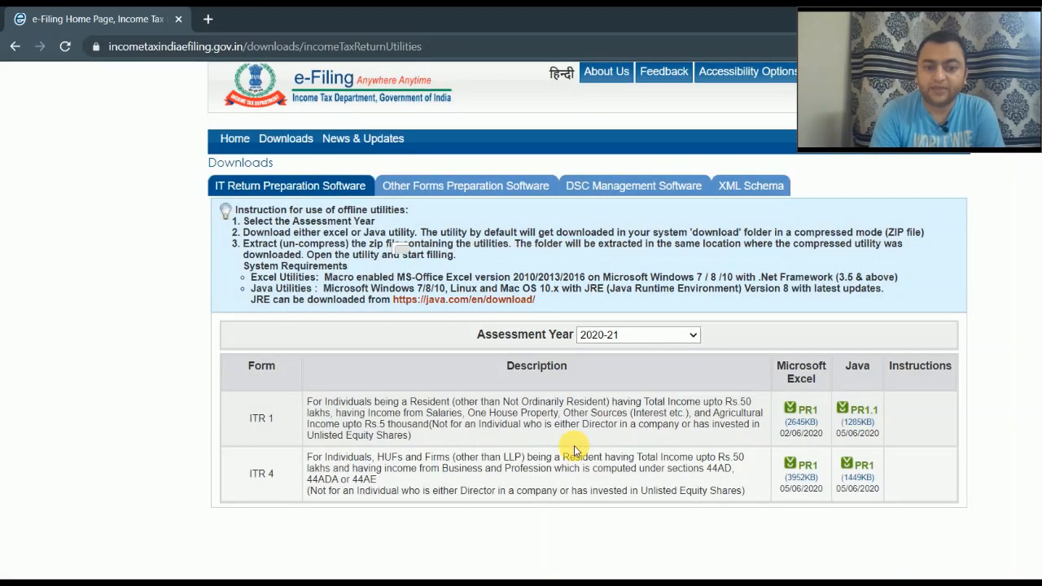
Examine the ITR 4 description for the eligible taxpayers, residency requirement, and business and profession income conditions.
{"action": "scroll", "coordinate": [586, 326], "scroll_direction": "down", "scroll_amount": 1}
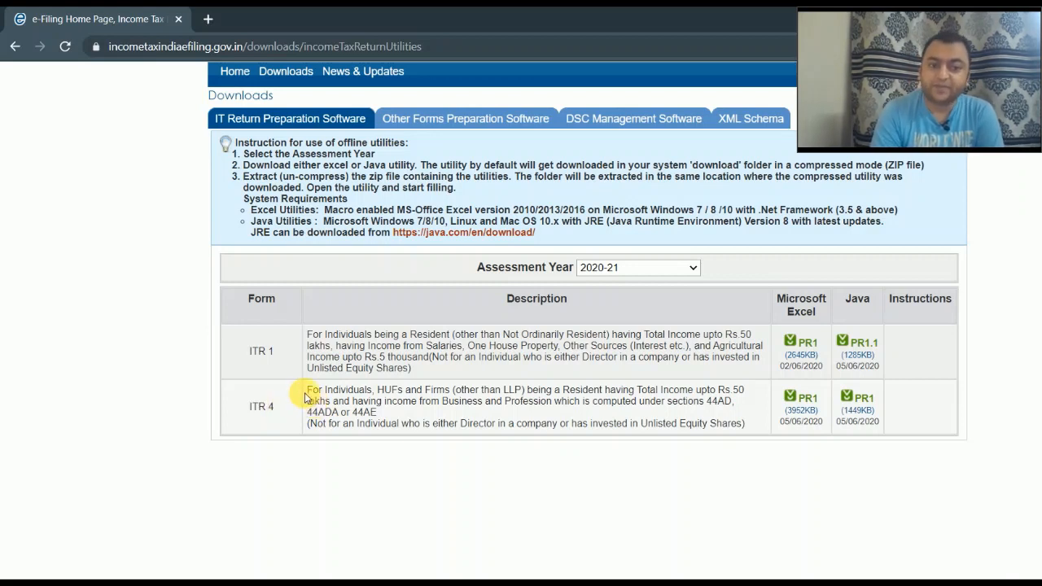
{"action": "left_click_drag", "start_coordinate": [303, 387], "coordinate": [747, 429]}
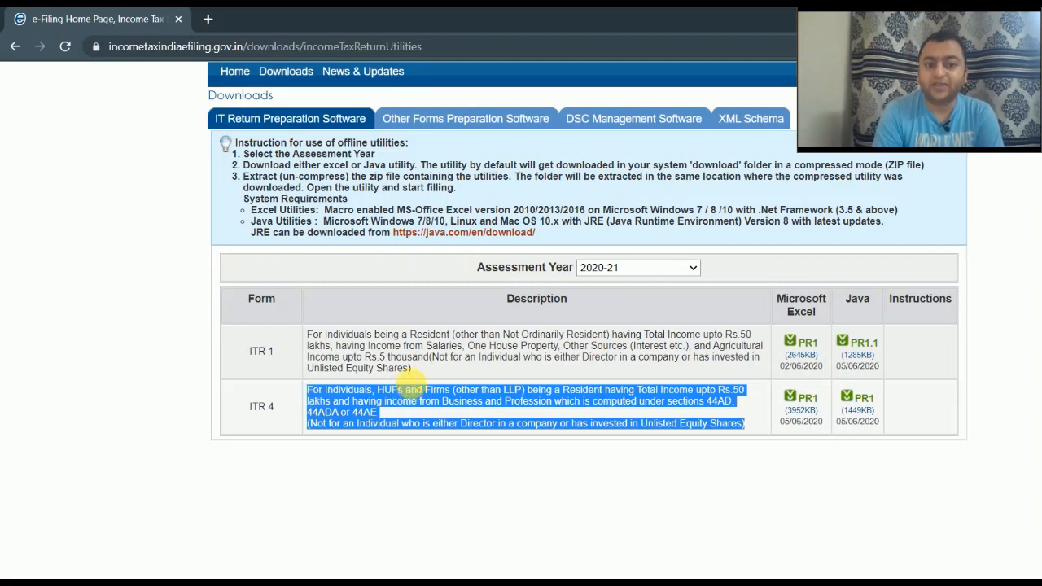
{"action": "left_click", "coordinate": [437, 392]}
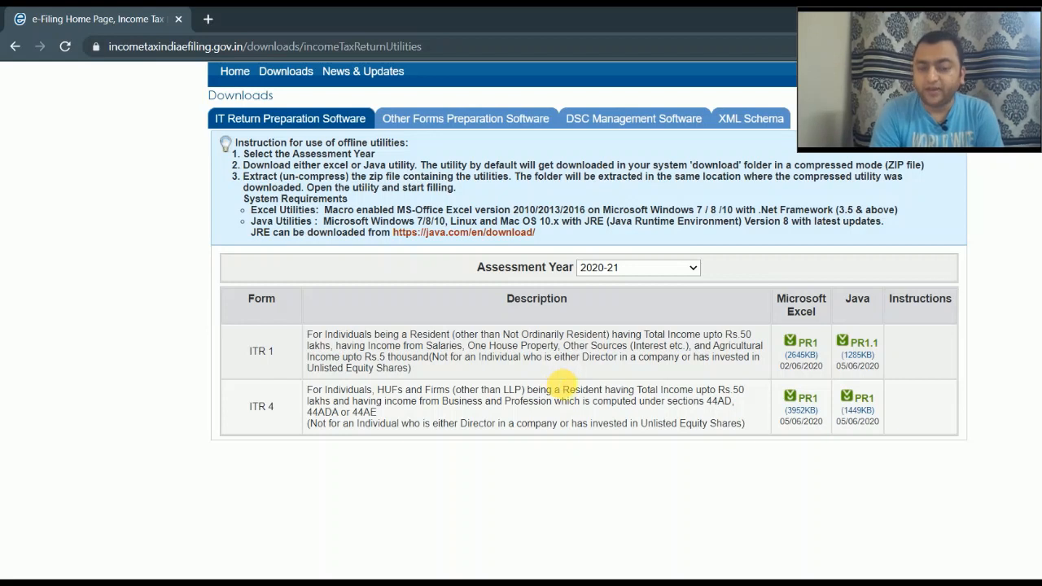
{"action": "double_click", "coordinate": [571, 390]}
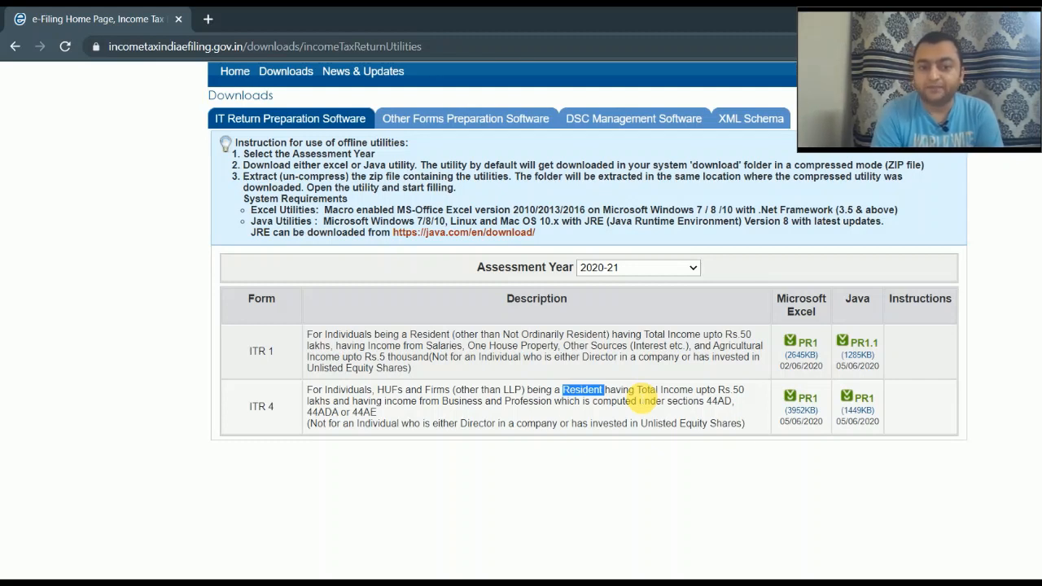
{"action": "left_click", "coordinate": [364, 406]}
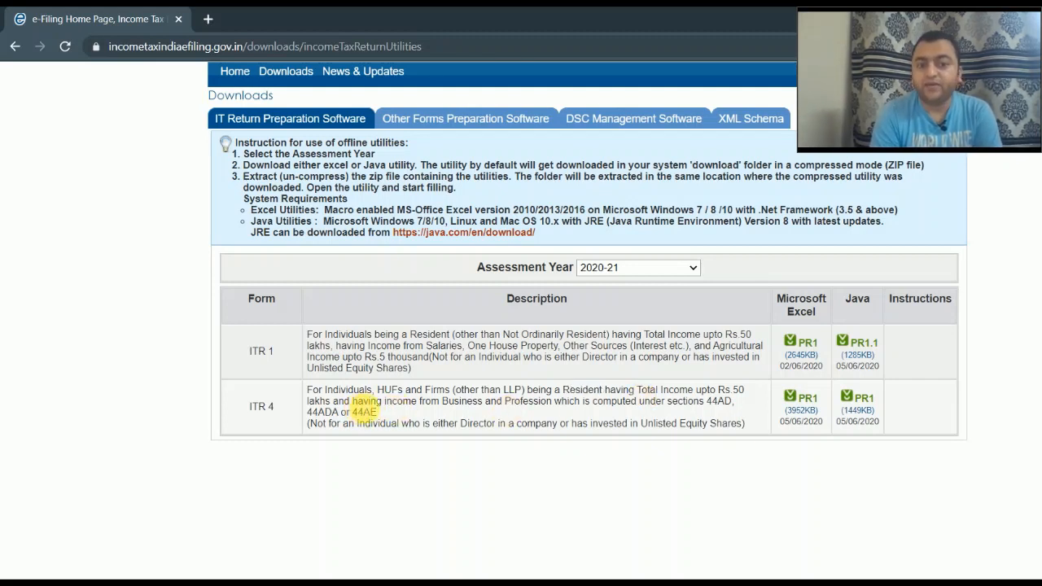
{"action": "left_click_drag", "start_coordinate": [363, 407], "coordinate": [540, 405]}
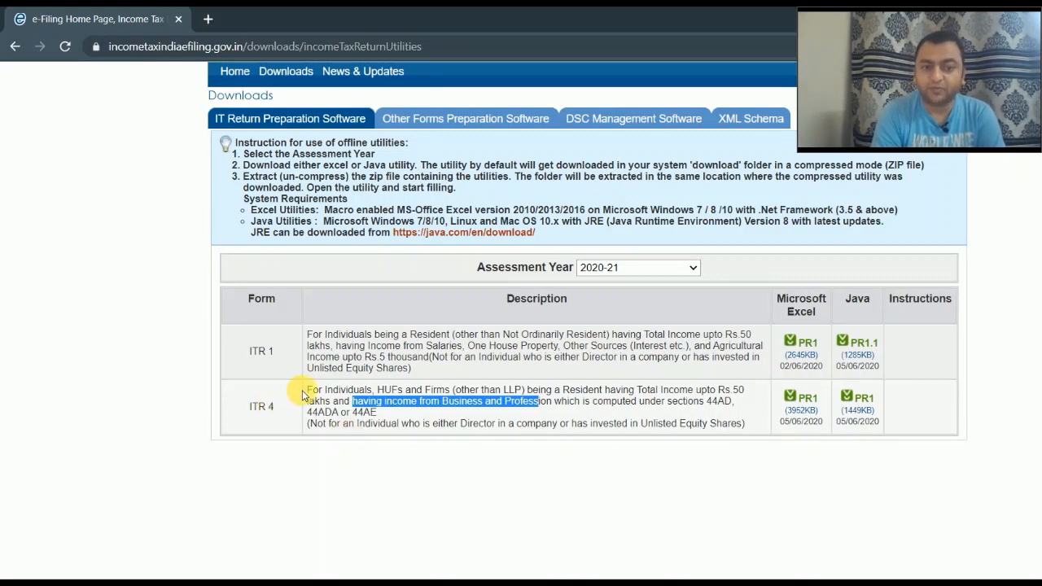
{"action": "left_click_drag", "start_coordinate": [304, 391], "coordinate": [750, 433]}
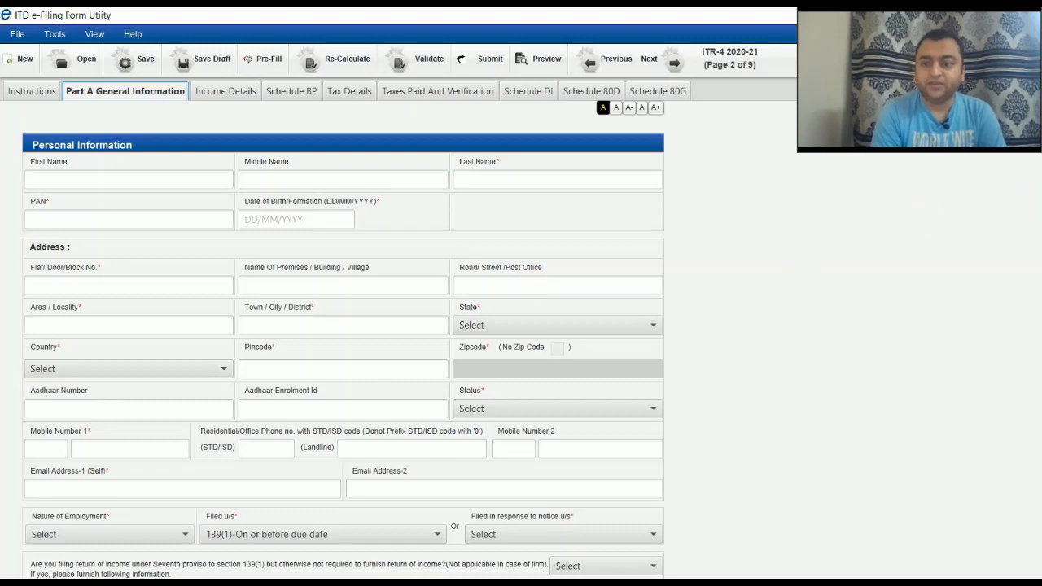
Switch to the ITD e-Filing Form Utility and review the Status options in the ITR-4 Part A General Information.
{"action": "scroll", "coordinate": [342, 326], "scroll_direction": "down", "scroll_amount": 3}
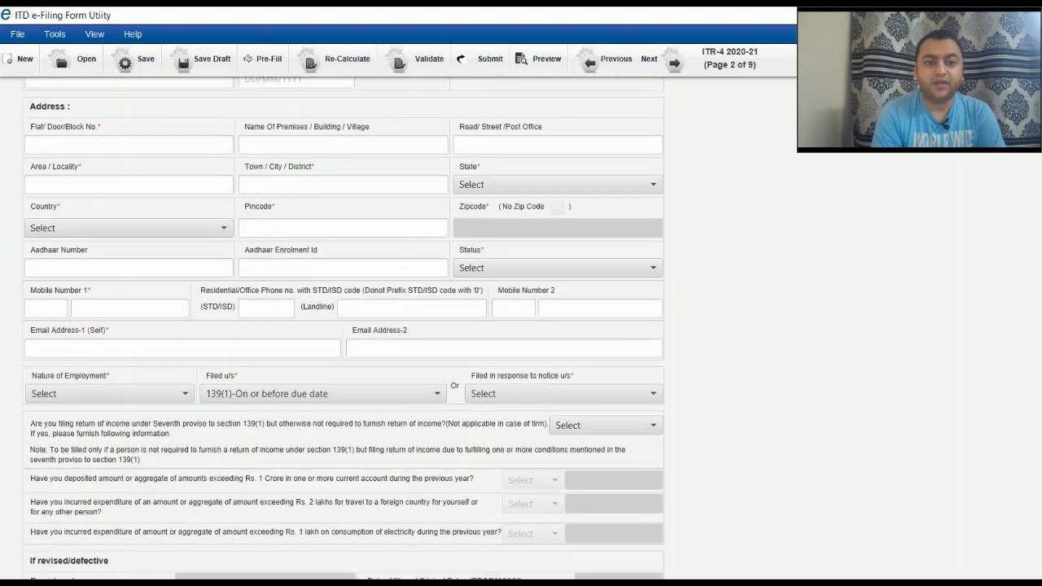
{"action": "scroll", "coordinate": [598, 234], "scroll_direction": "down", "scroll_amount": 2}
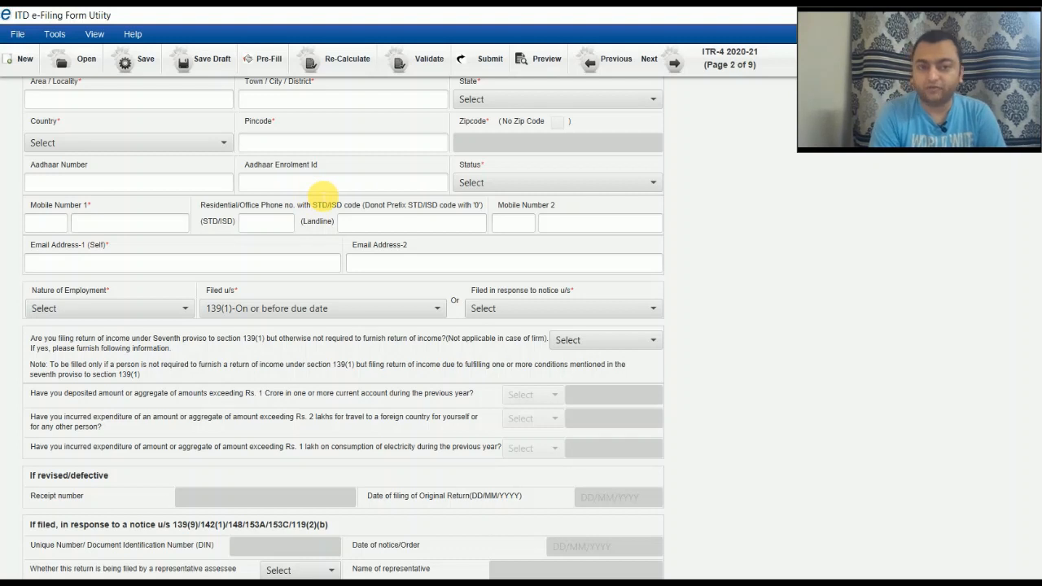
{"action": "mouse_move", "coordinate": [323, 194]}
{"action": "left_click", "coordinate": [509, 185]}
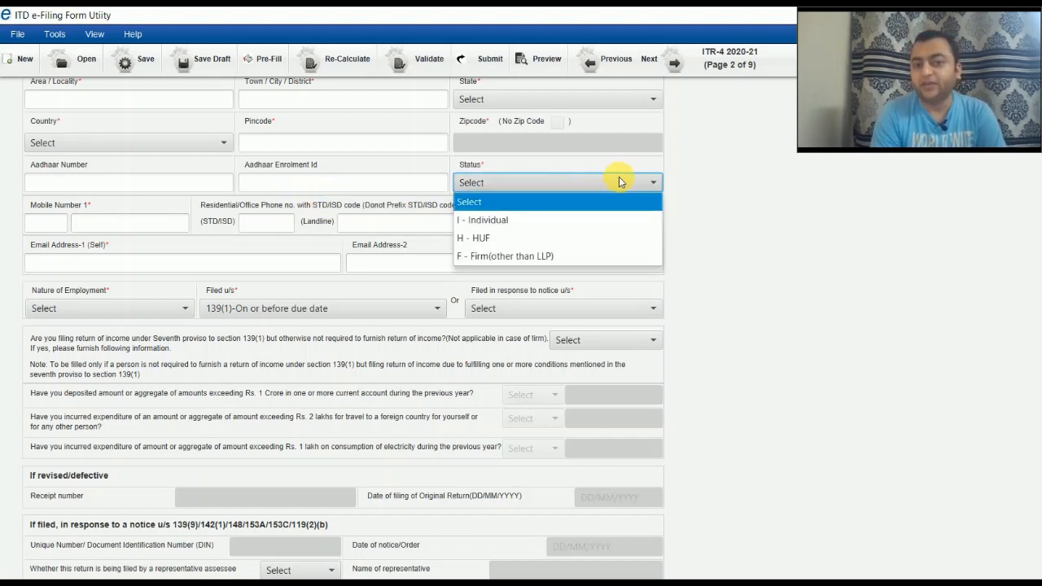
{"action": "left_click", "coordinate": [691, 191]}
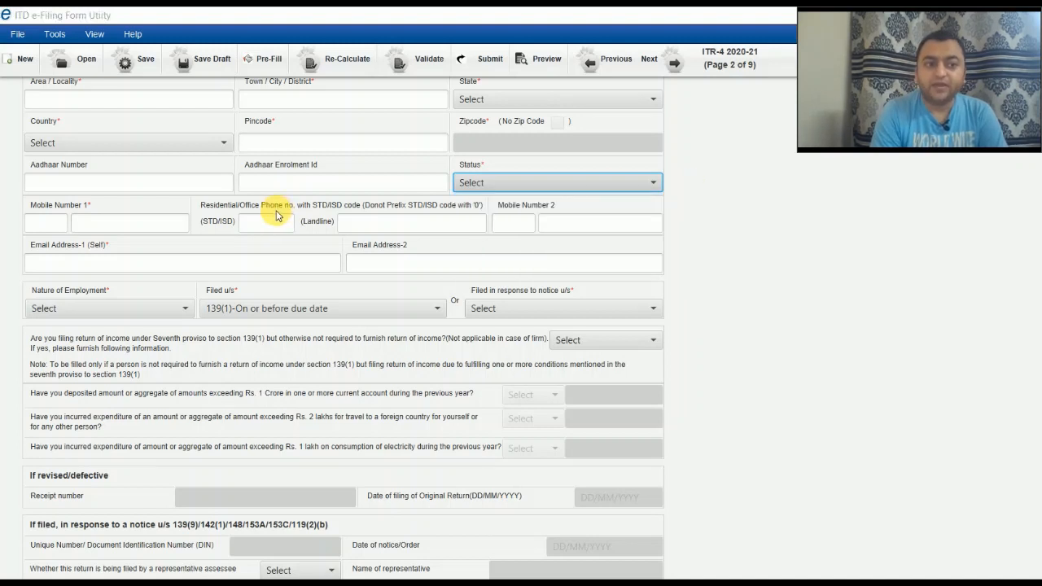
{"action": "left_click", "coordinate": [153, 224]}
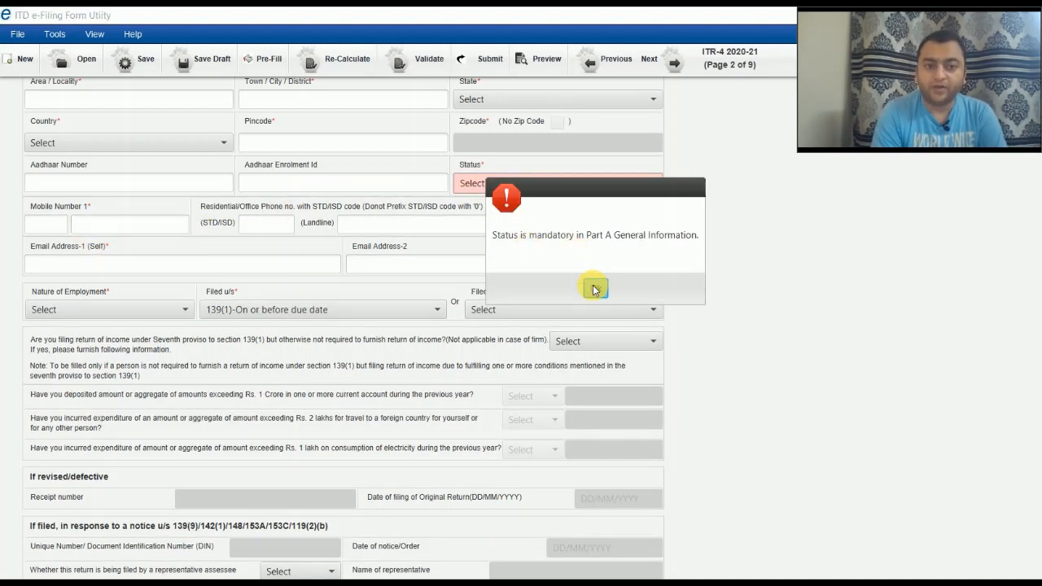
{"action": "left_click", "coordinate": [594, 288]}
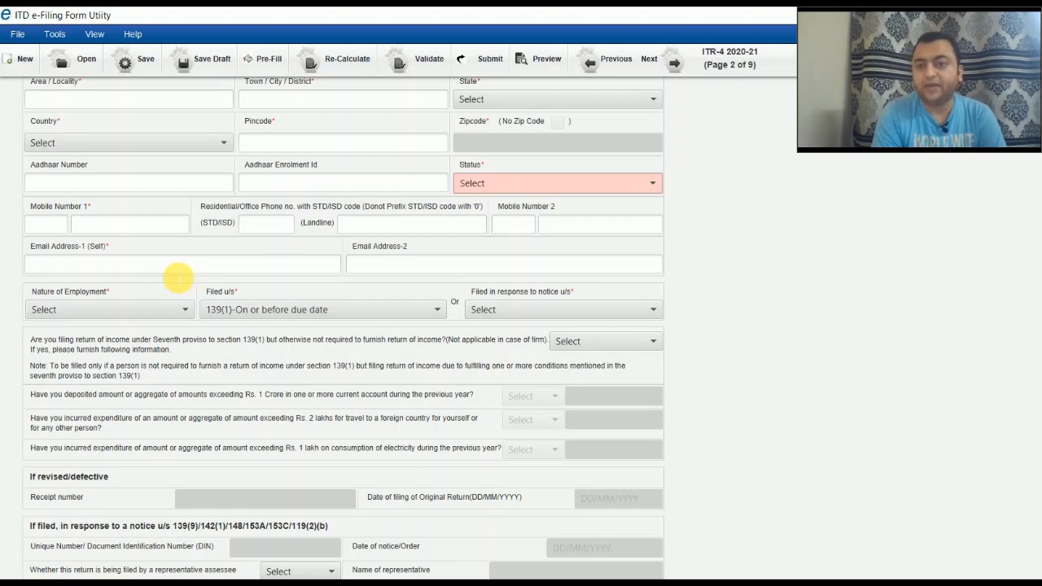
Review the Nature of Employment and Filed u/s options, along with the seventh proviso, revised return and notice fields.
{"action": "left_click", "coordinate": [172, 313]}
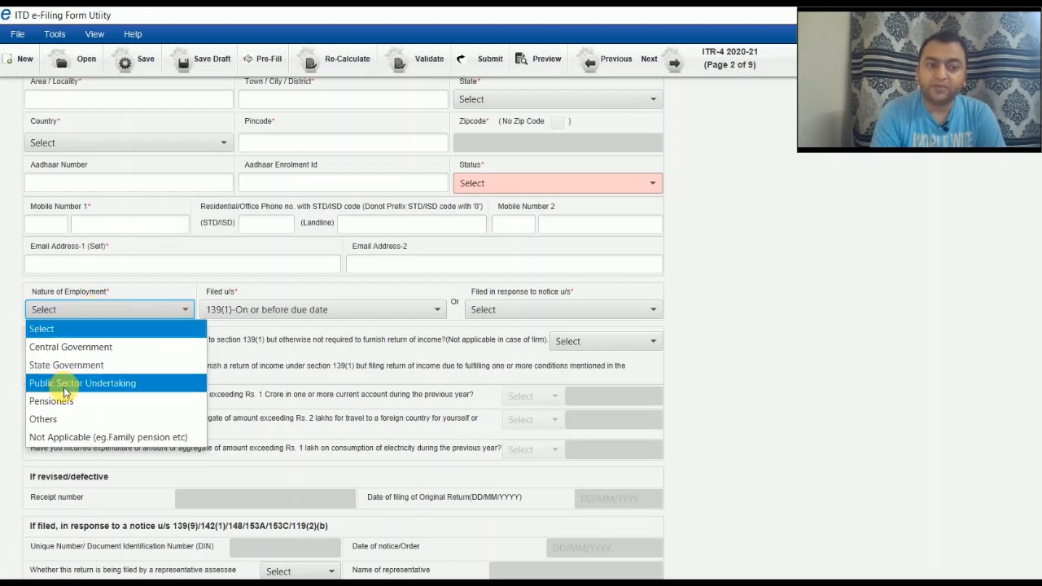
{"action": "left_click", "coordinate": [10, 309]}
{"action": "left_click", "coordinate": [10, 310]}
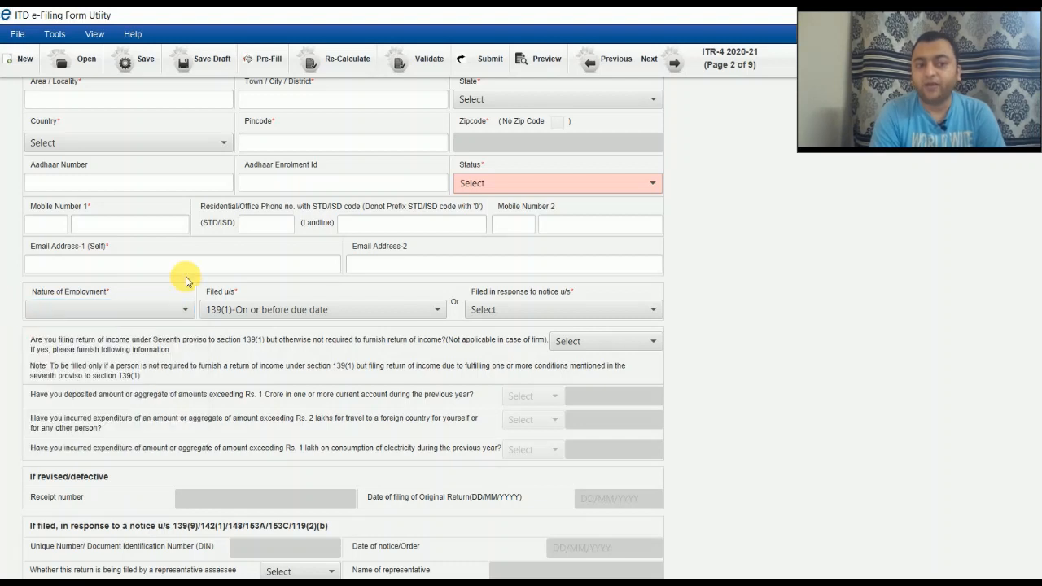
{"action": "left_click", "coordinate": [323, 316]}
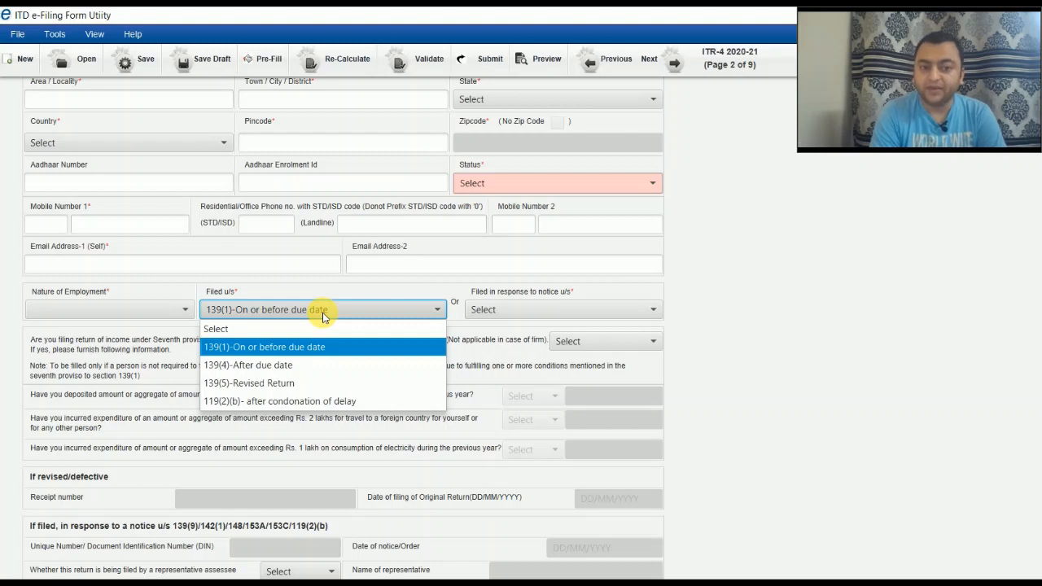
{"action": "left_click", "coordinate": [323, 314]}
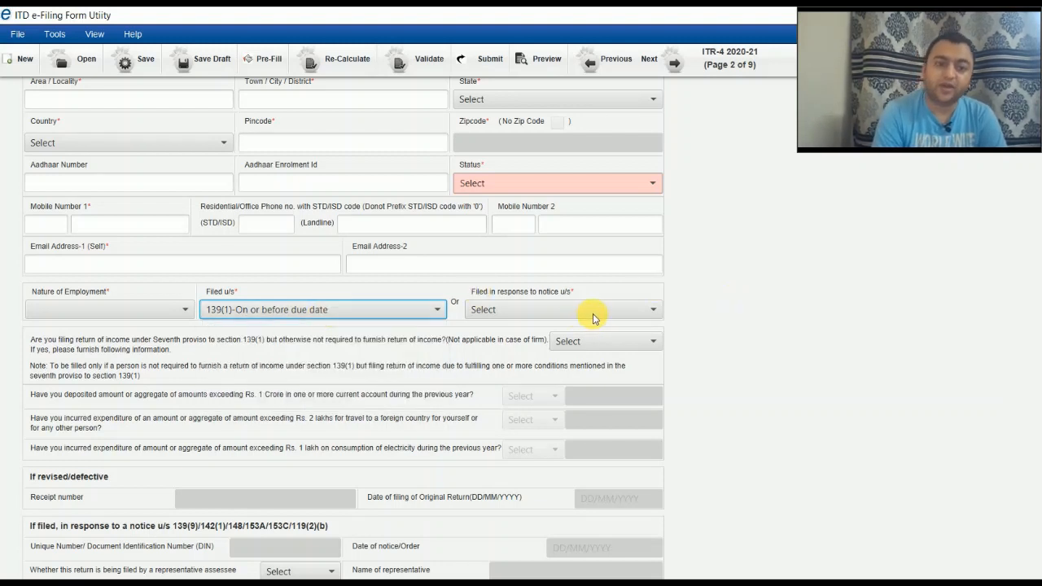
{"action": "left_click", "coordinate": [849, 298]}
{"action": "scroll", "coordinate": [342, 325], "scroll_direction": "down", "scroll_amount": 5}
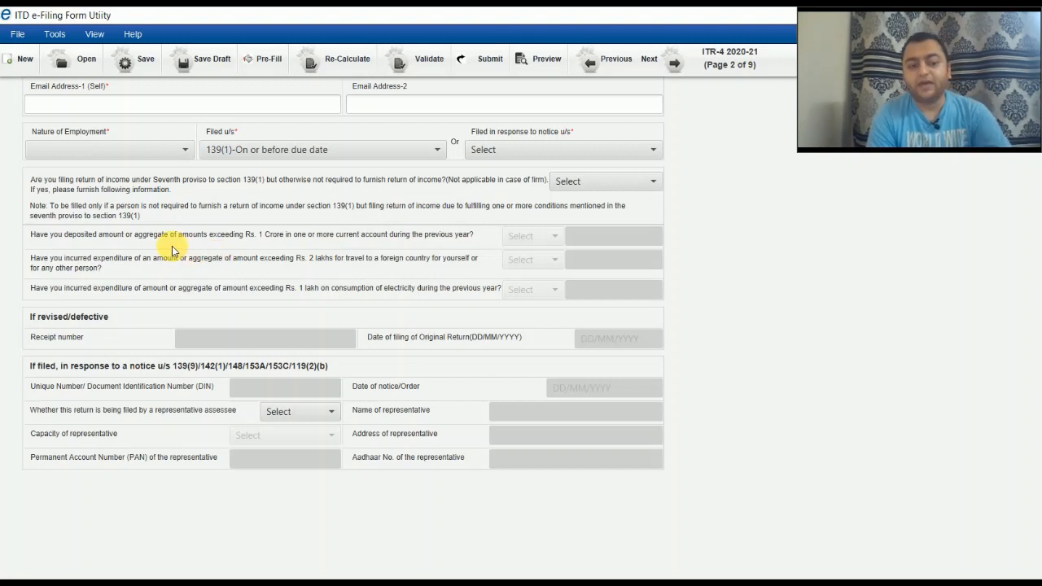
{"action": "key", "text": "XF86AudioRaiseVolume"}
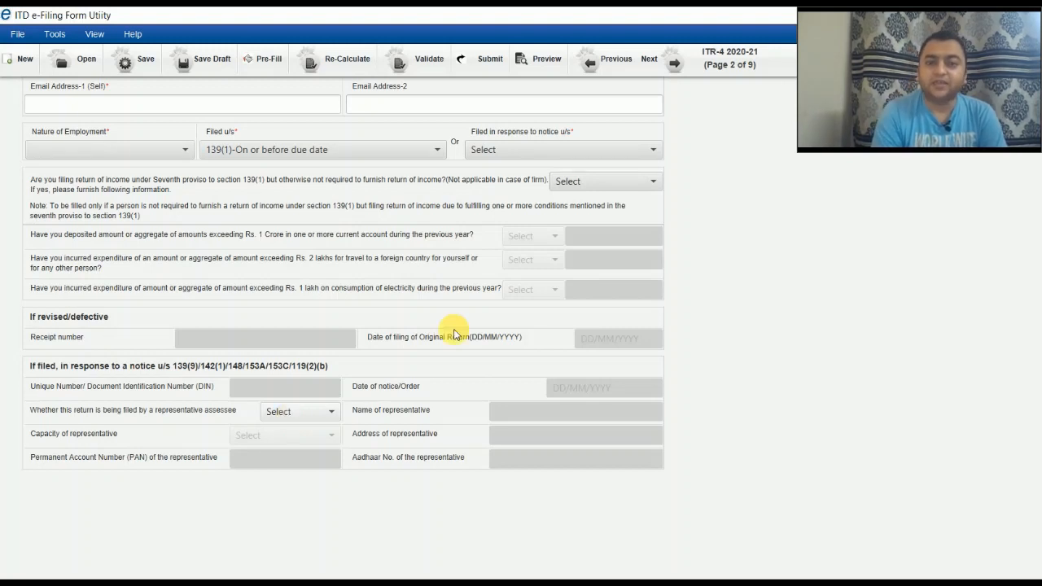
Open the Income Details schedule at the salary and exempt allowances part of Gross Total Income.
{"action": "scroll", "coordinate": [342, 325], "scroll_direction": "up", "scroll_amount": 5}
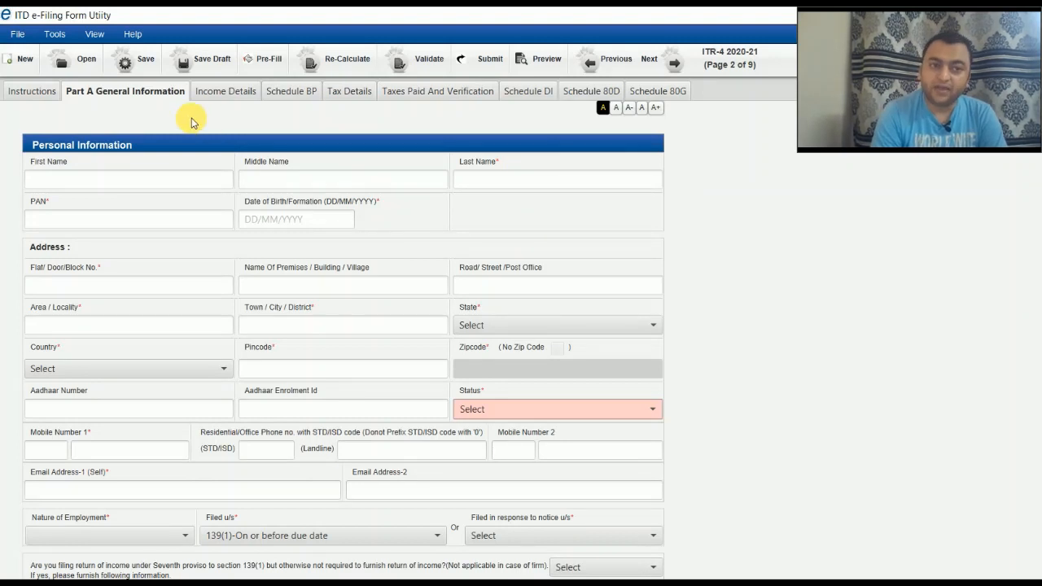
{"action": "left_click", "coordinate": [217, 96]}
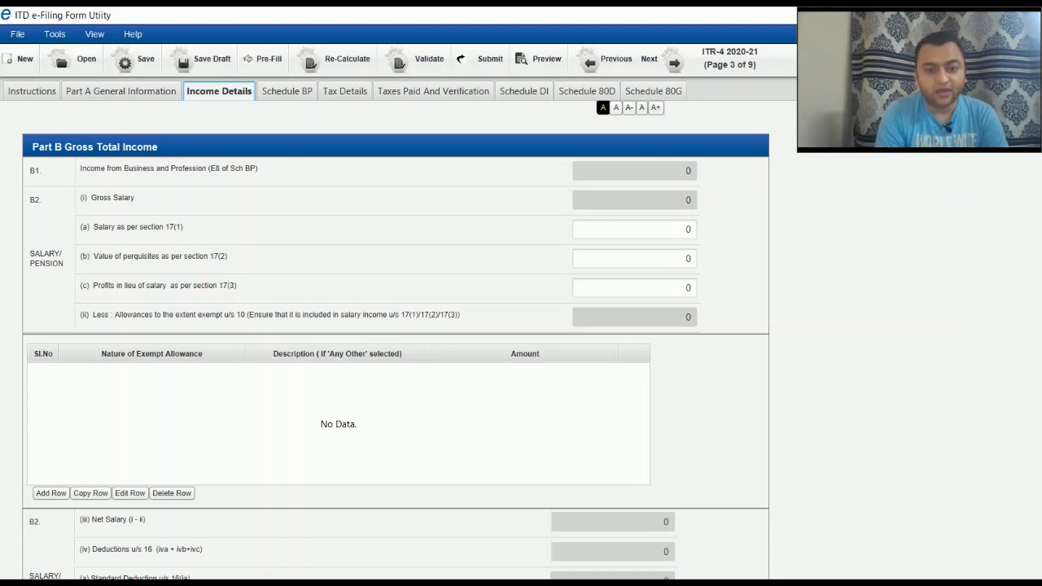
{"action": "scroll", "coordinate": [285, 173], "scroll_direction": "down", "scroll_amount": 3}
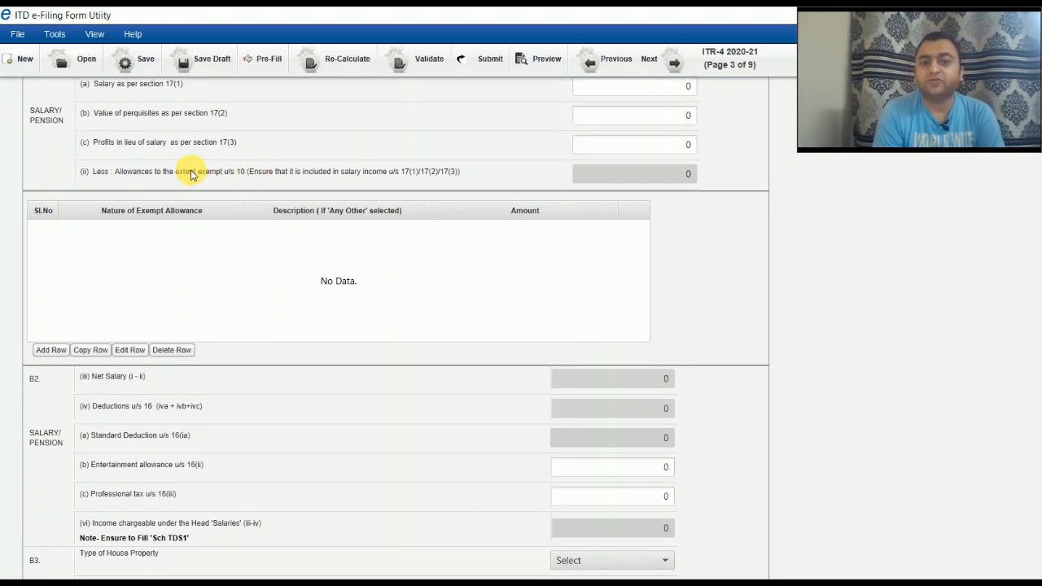
Look through the Nature of Exempt Allowance choices in a new section 10 allowance row and discard the row.
{"action": "left_click", "coordinate": [51, 350]}
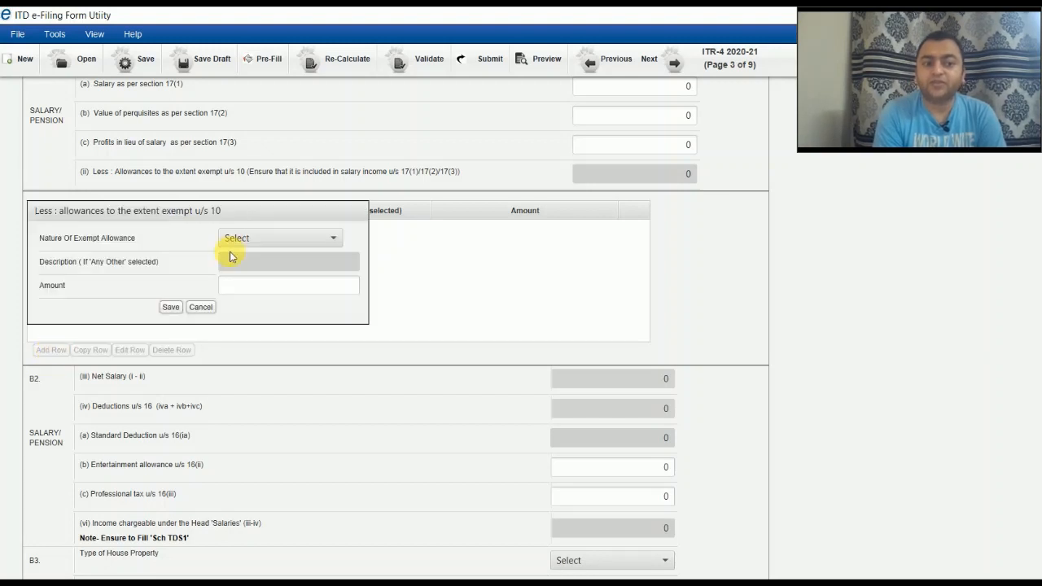
{"action": "left_click", "coordinate": [280, 238]}
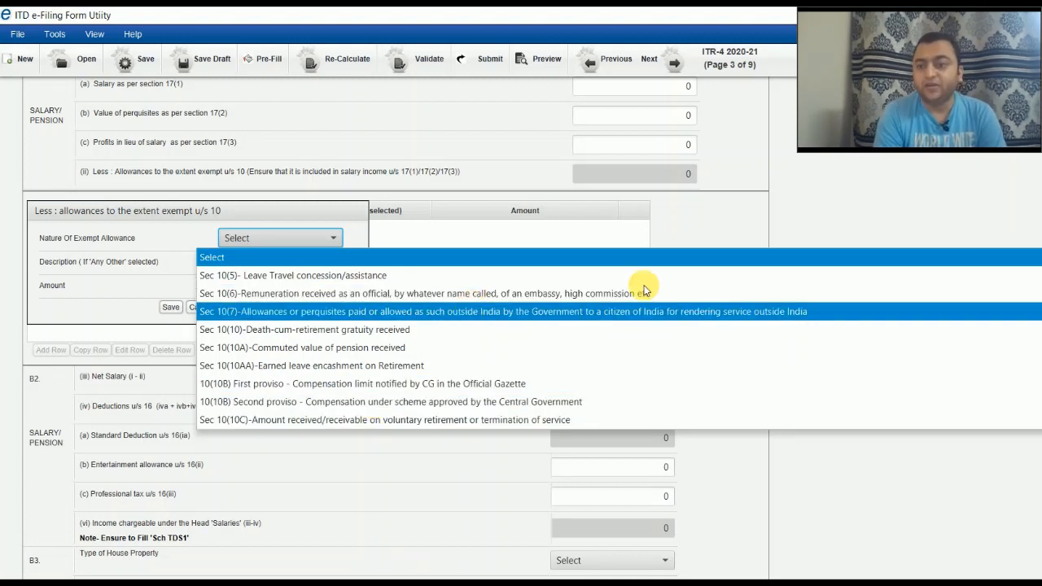
{"action": "scroll", "coordinate": [338, 366], "scroll_direction": "down", "scroll_amount": 2}
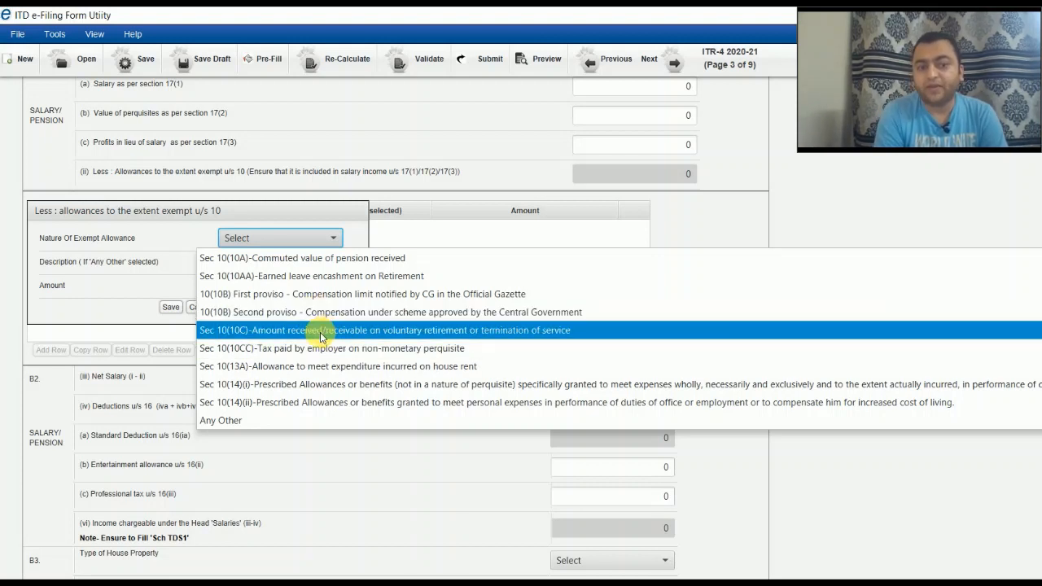
{"action": "left_click", "coordinate": [289, 259]}
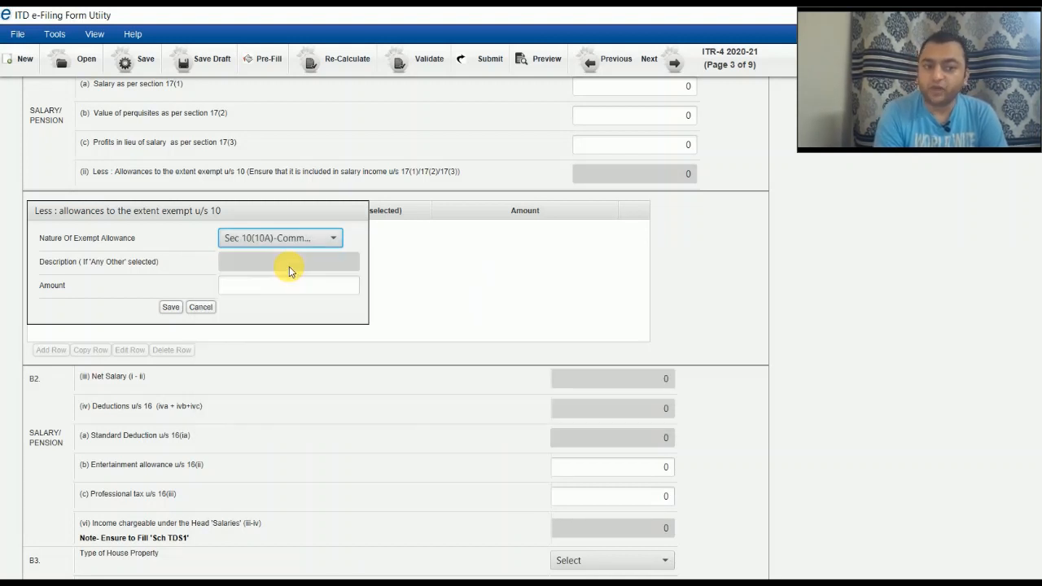
{"action": "left_click", "coordinate": [199, 307]}
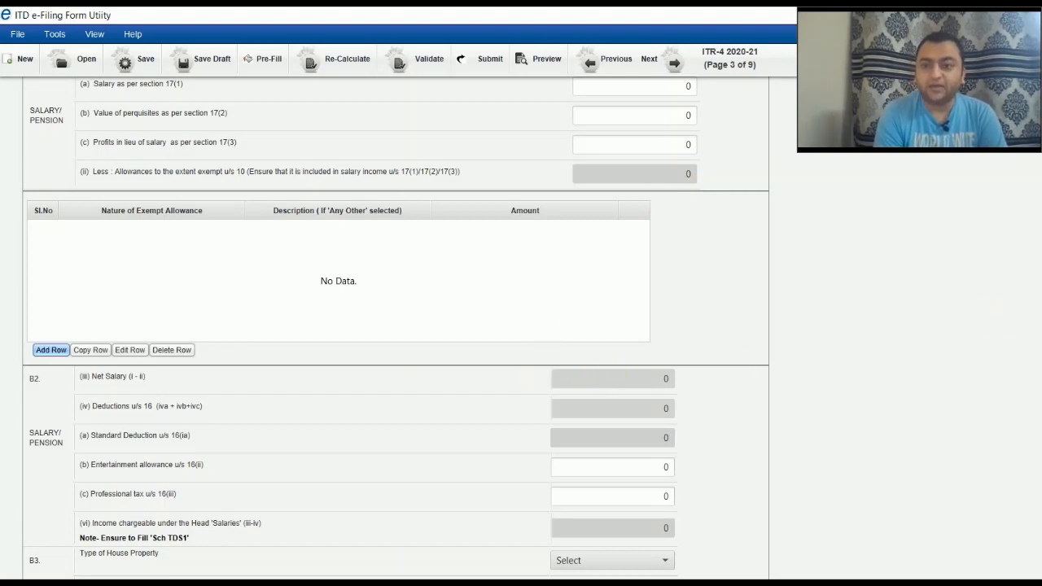
Review the section 16 salary deductions and the Type of House Property options in Part B of the Income Details.
{"action": "scroll", "coordinate": [719, 241], "scroll_direction": "down", "scroll_amount": 5}
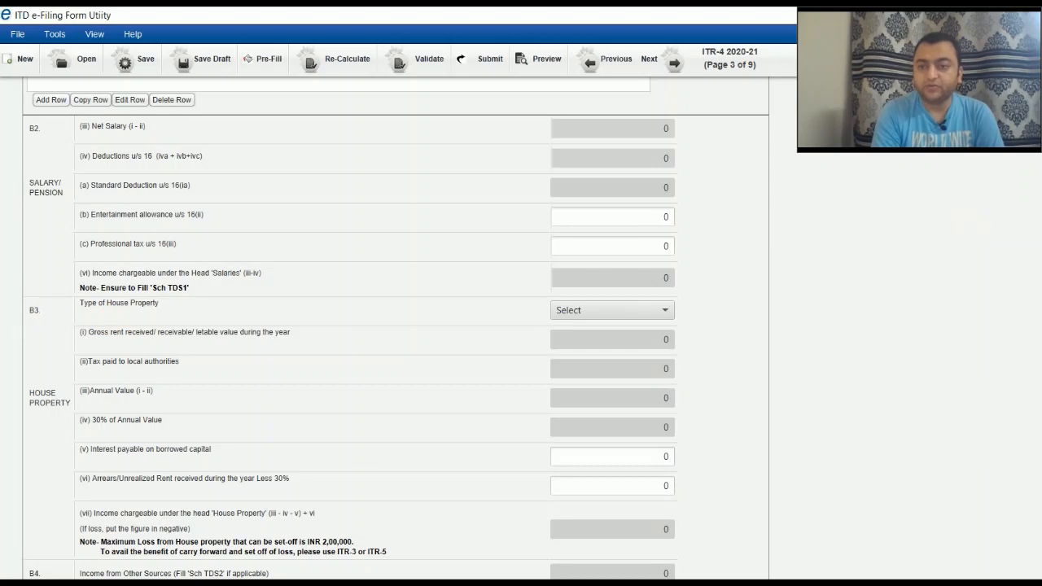
{"action": "scroll", "coordinate": [396, 329], "scroll_direction": "down", "scroll_amount": 5}
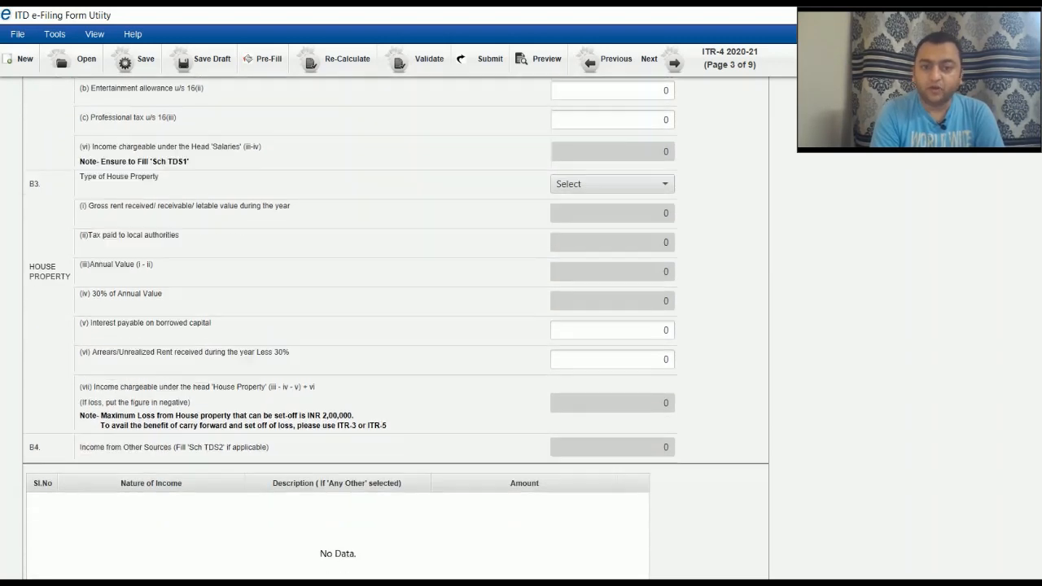
{"action": "scroll", "coordinate": [397, 328], "scroll_direction": "down", "scroll_amount": 1}
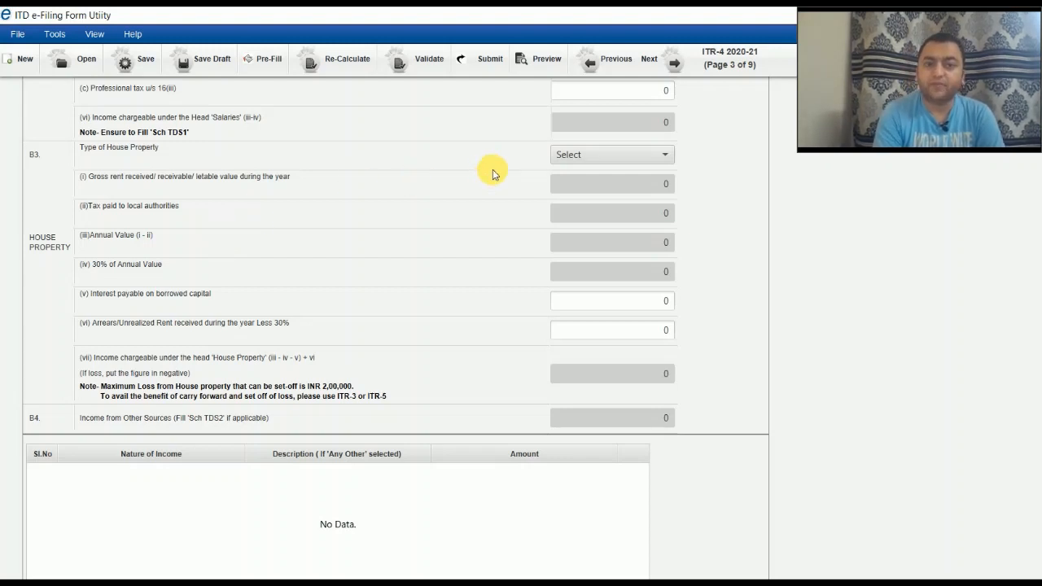
{"action": "left_click", "coordinate": [589, 162]}
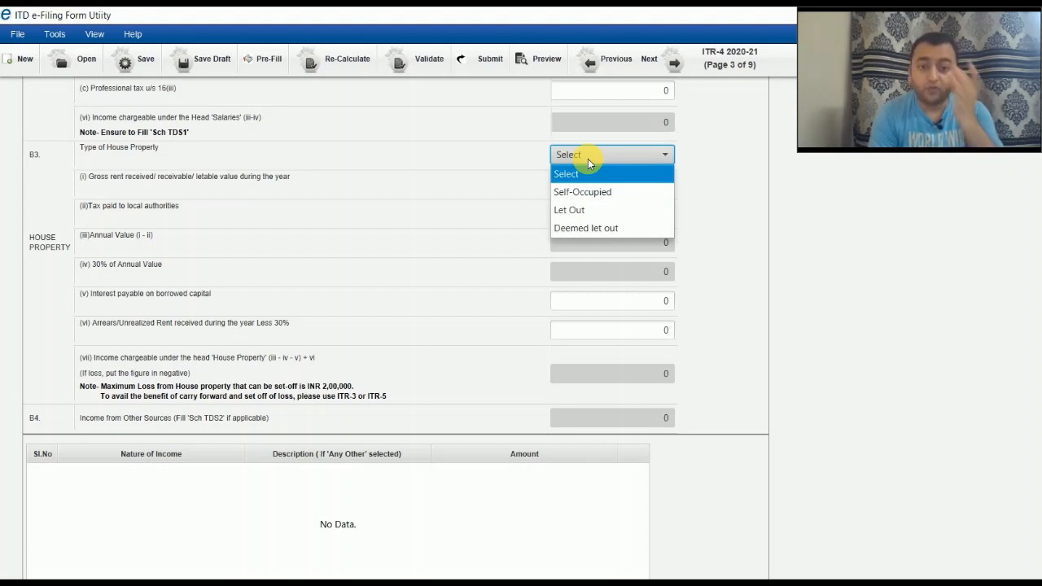
{"action": "left_click", "coordinate": [471, 182]}
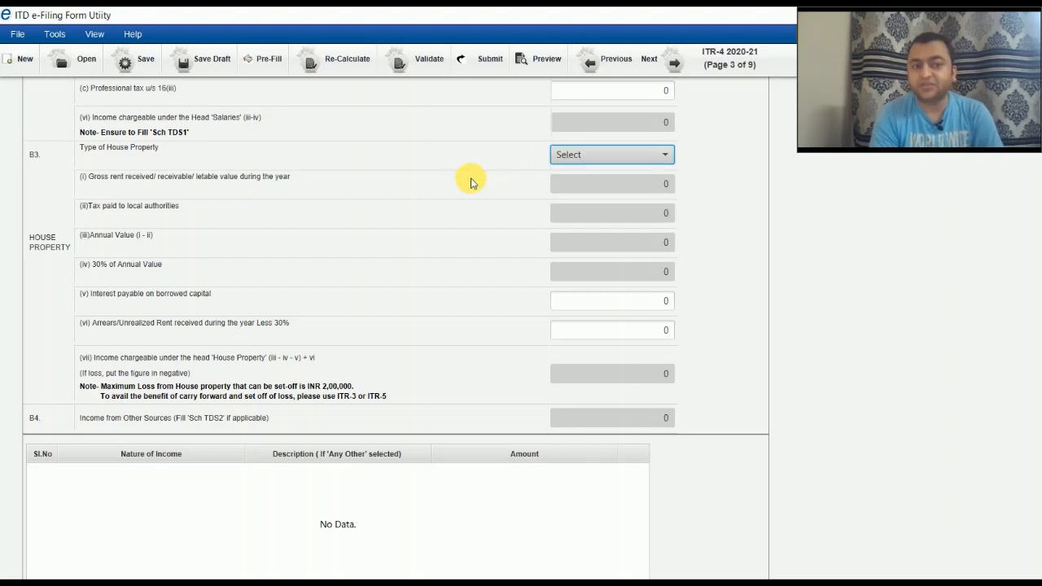
{"action": "left_click", "coordinate": [384, 194]}
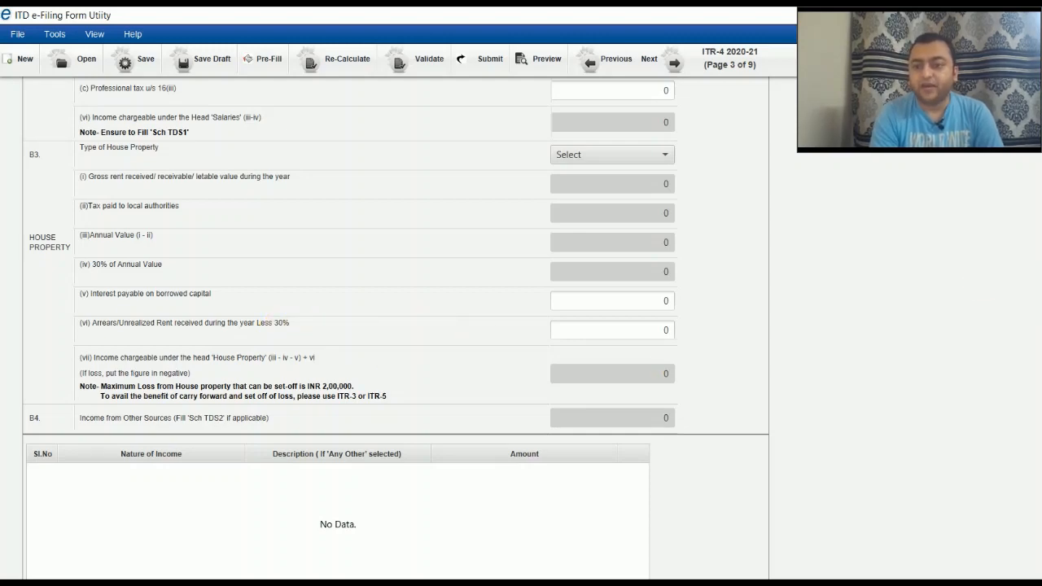
Look through the Nature of Income choices in a new Income from Other Sources row and discard the row.
{"action": "scroll", "coordinate": [396, 328], "scroll_direction": "down", "scroll_amount": 5}
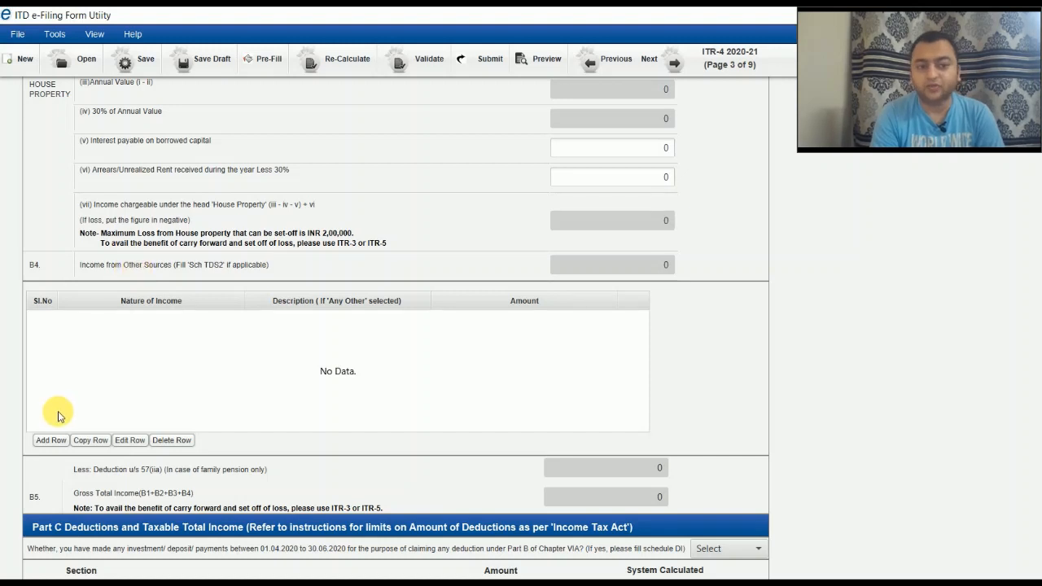
{"action": "left_click", "coordinate": [51, 440]}
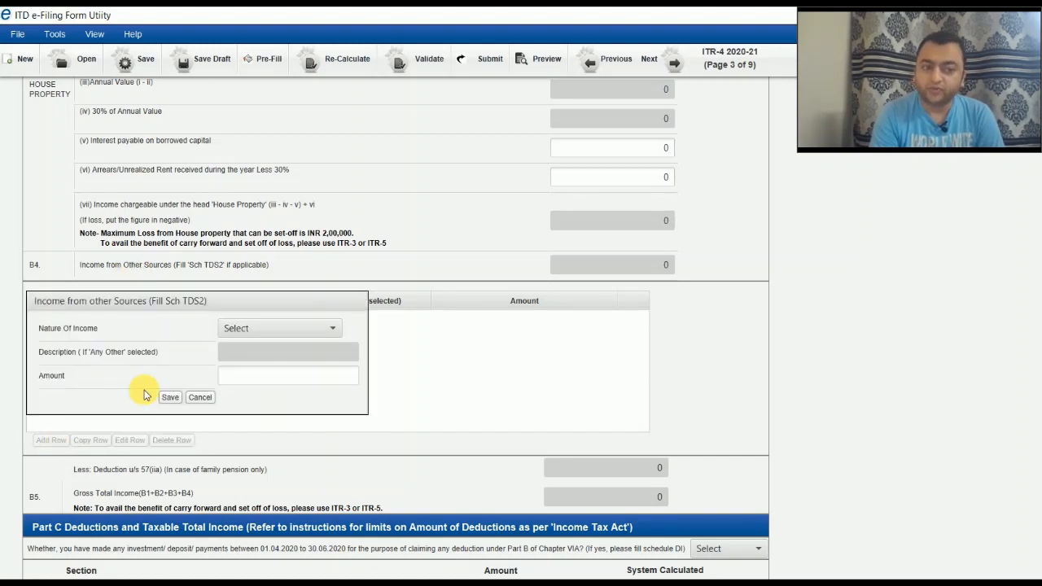
{"action": "left_click", "coordinate": [283, 328]}
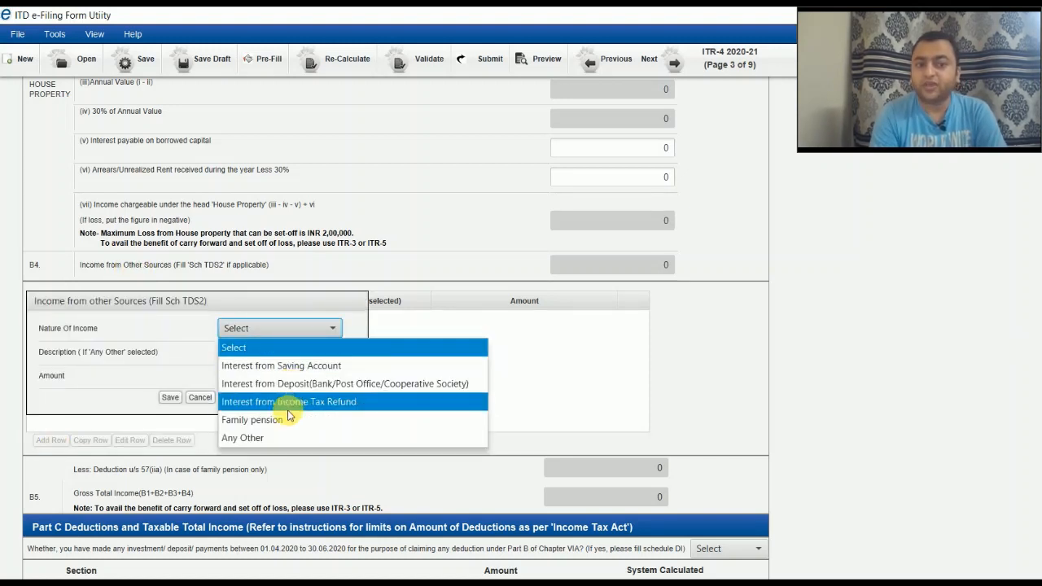
{"action": "left_click", "coordinate": [208, 403]}
{"action": "left_click", "coordinate": [595, 289]}
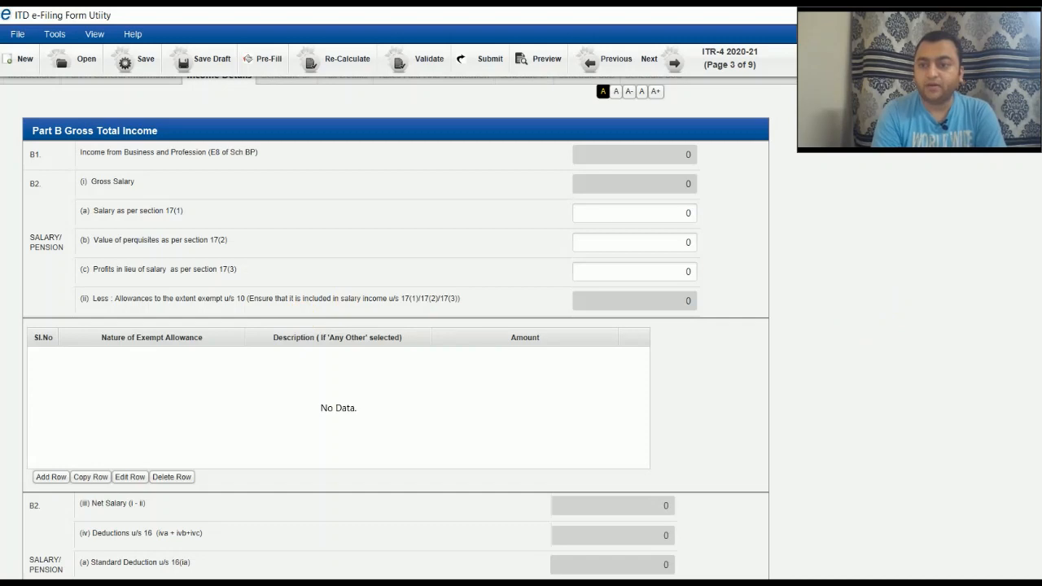
{"action": "scroll", "coordinate": [396, 325], "scroll_direction": "down", "scroll_amount": 6}
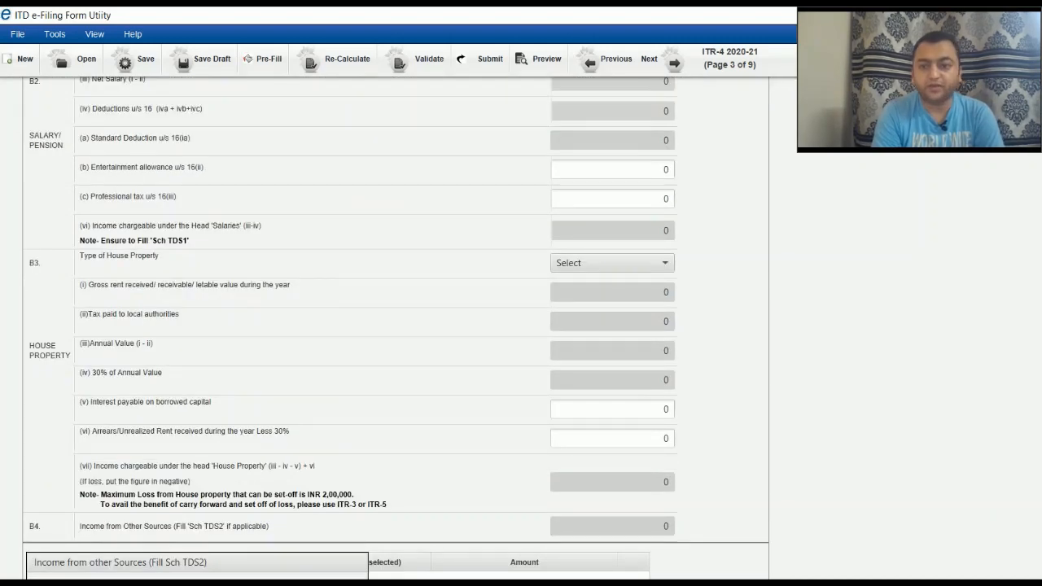
{"action": "scroll", "coordinate": [396, 325], "scroll_direction": "down", "scroll_amount": 5}
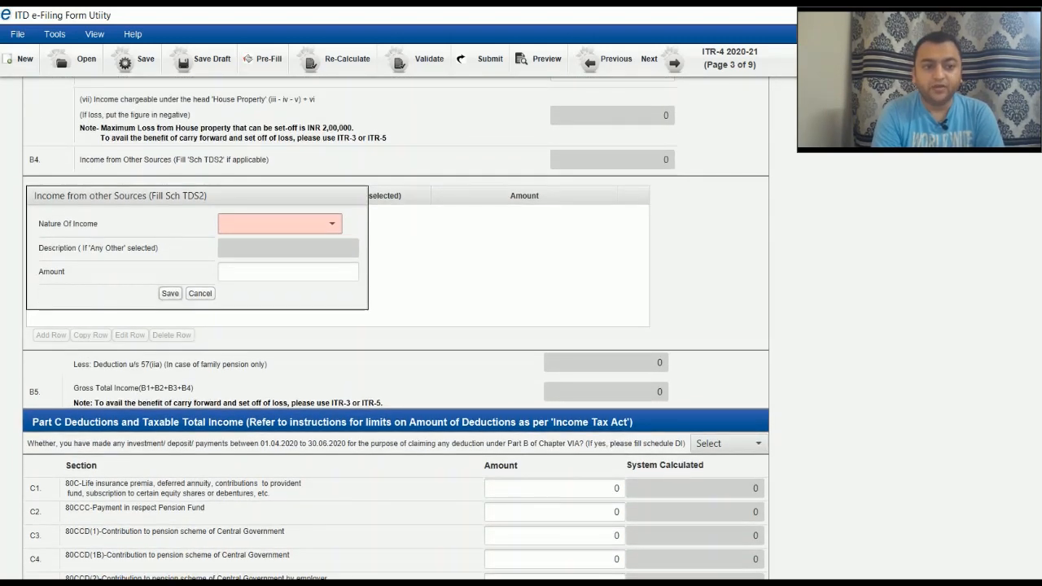
{"action": "left_click", "coordinate": [203, 294]}
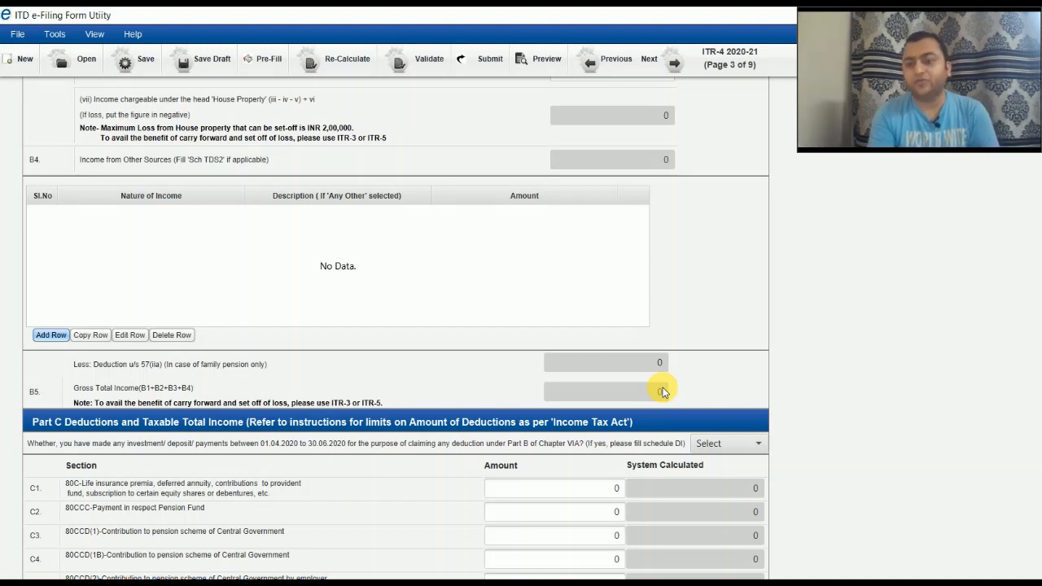
Review the opening Part C deduction question on investments between 01.04.2020 and 30.06.2020 and view its related Schedule DI.
{"action": "scroll", "coordinate": [396, 328], "scroll_direction": "down", "scroll_amount": 5}
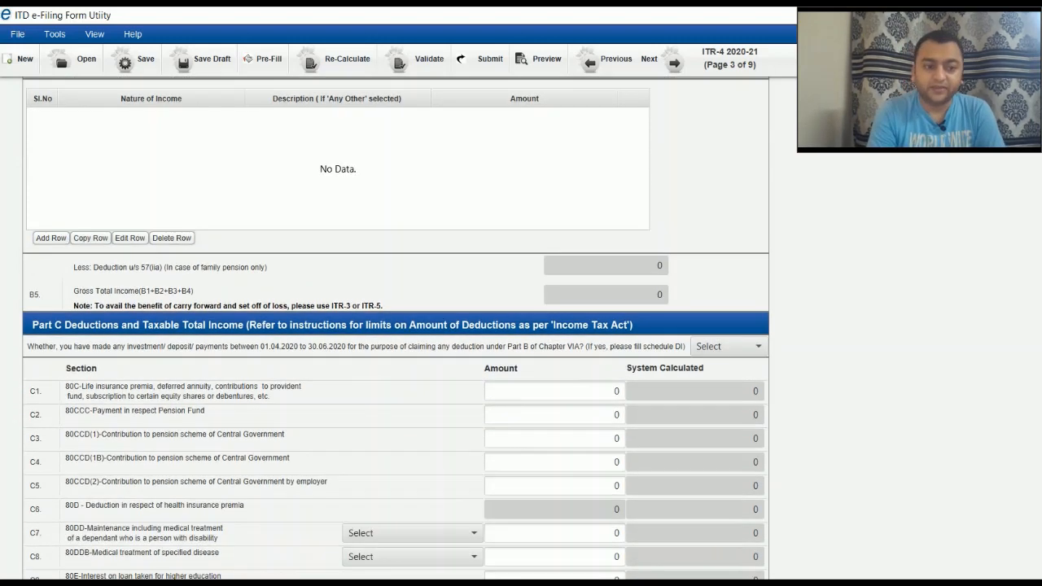
{"action": "scroll", "coordinate": [397, 328], "scroll_direction": "down", "scroll_amount": 1}
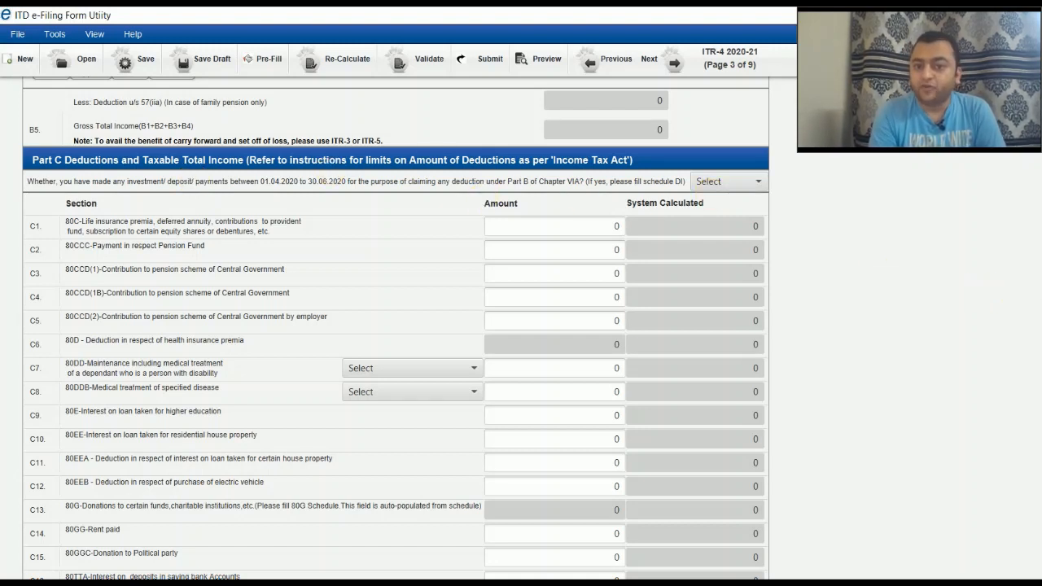
{"action": "scroll", "coordinate": [396, 325], "scroll_direction": "up", "scroll_amount": 10}
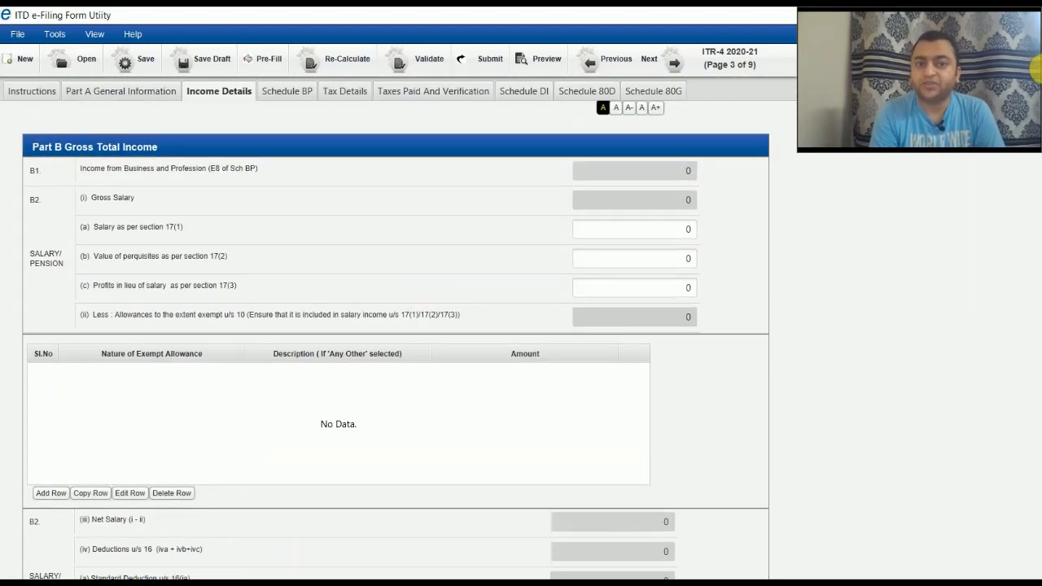
{"action": "left_click", "coordinate": [522, 91]}
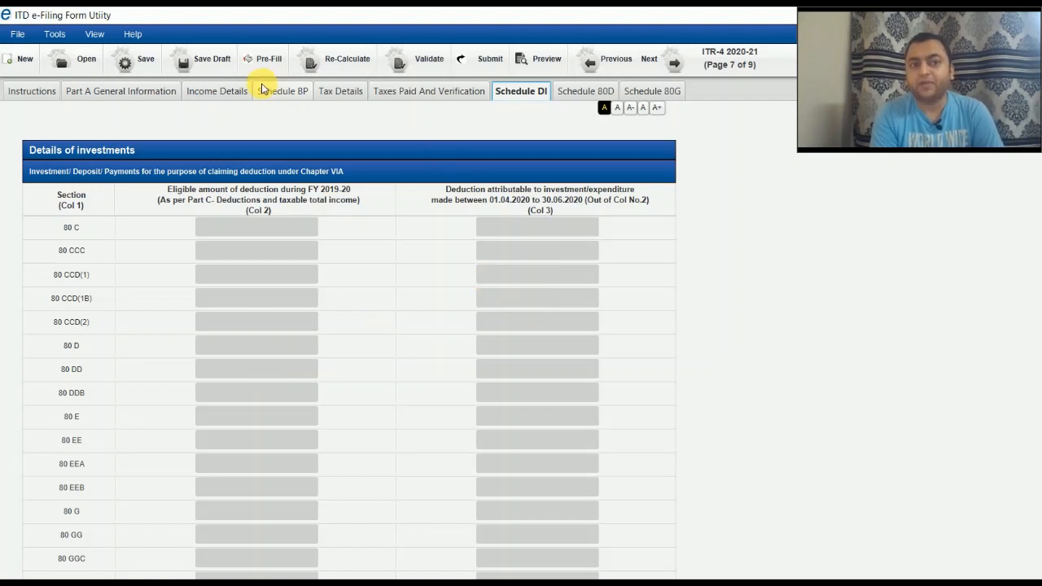
Return to the Income Details and review the Part C deductions and the Part D tax computation fields.
{"action": "left_click", "coordinate": [233, 92]}
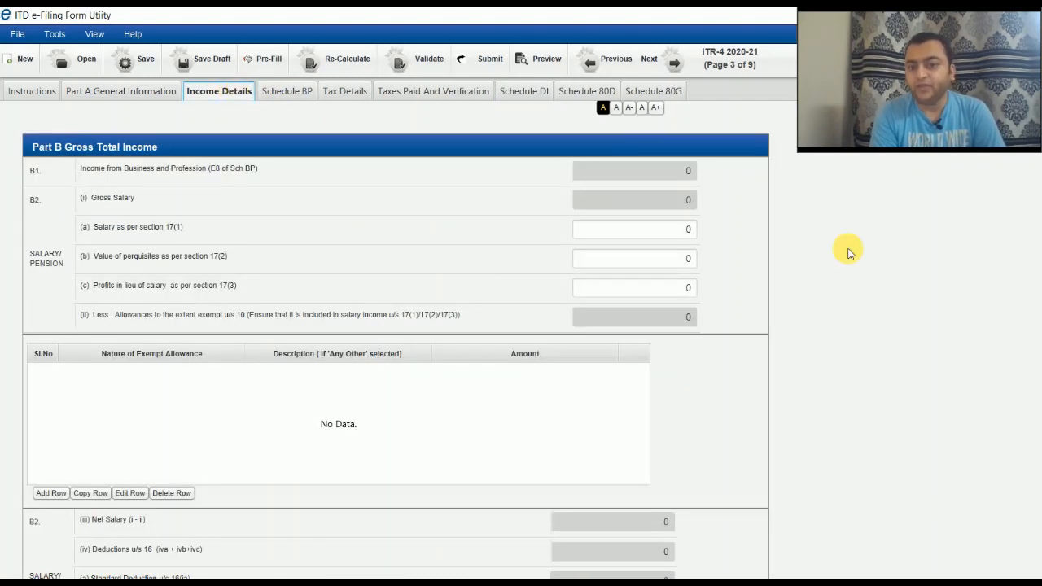
{"action": "scroll", "coordinate": [396, 325], "scroll_direction": "down", "scroll_amount": 15}
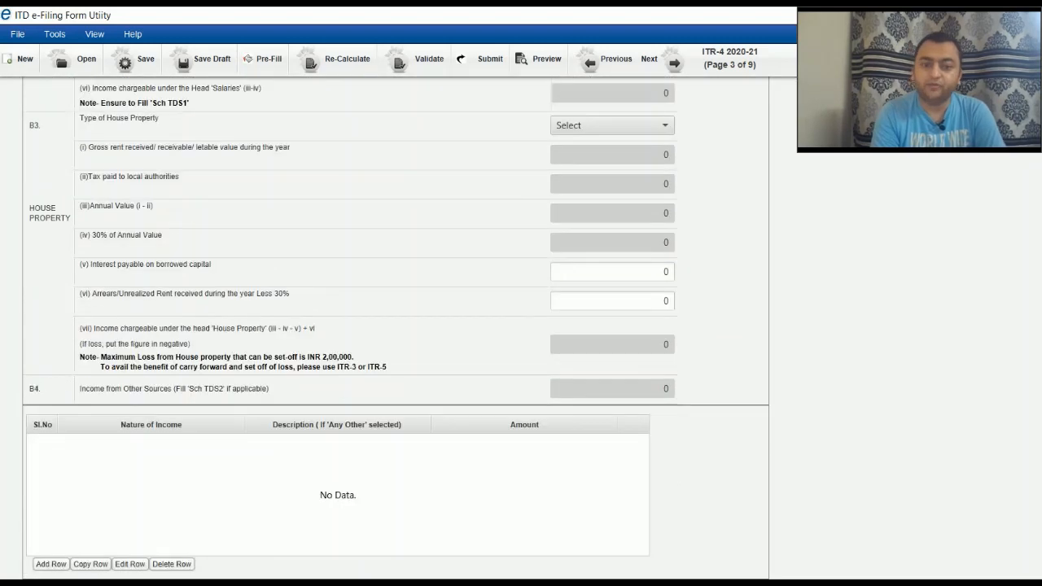
{"action": "scroll", "coordinate": [395, 325], "scroll_direction": "down", "scroll_amount": 3}
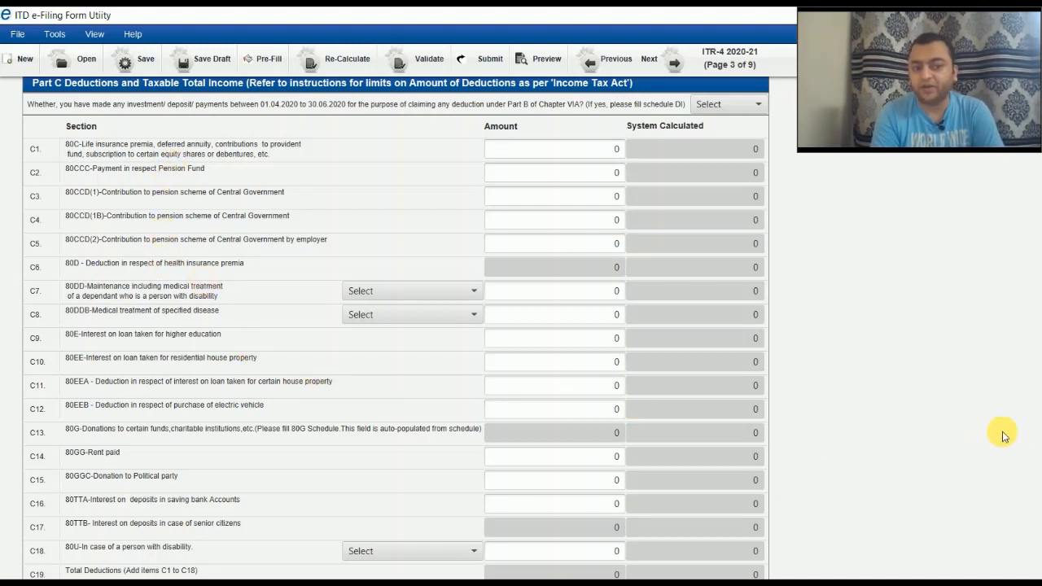
{"action": "scroll", "coordinate": [396, 326], "scroll_direction": "down", "scroll_amount": 5}
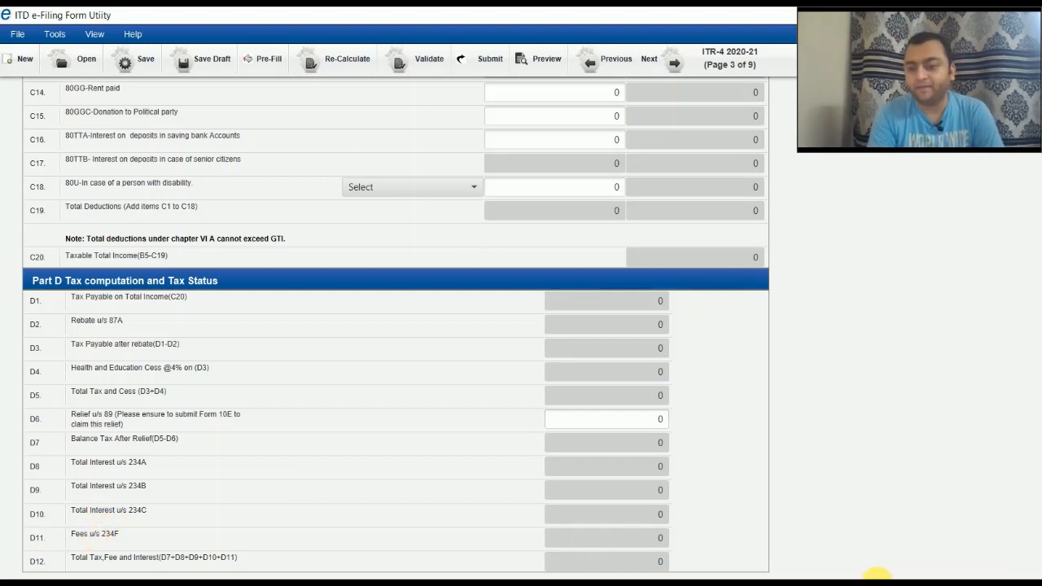
{"action": "scroll", "coordinate": [396, 326], "scroll_direction": "up", "scroll_amount": 15}
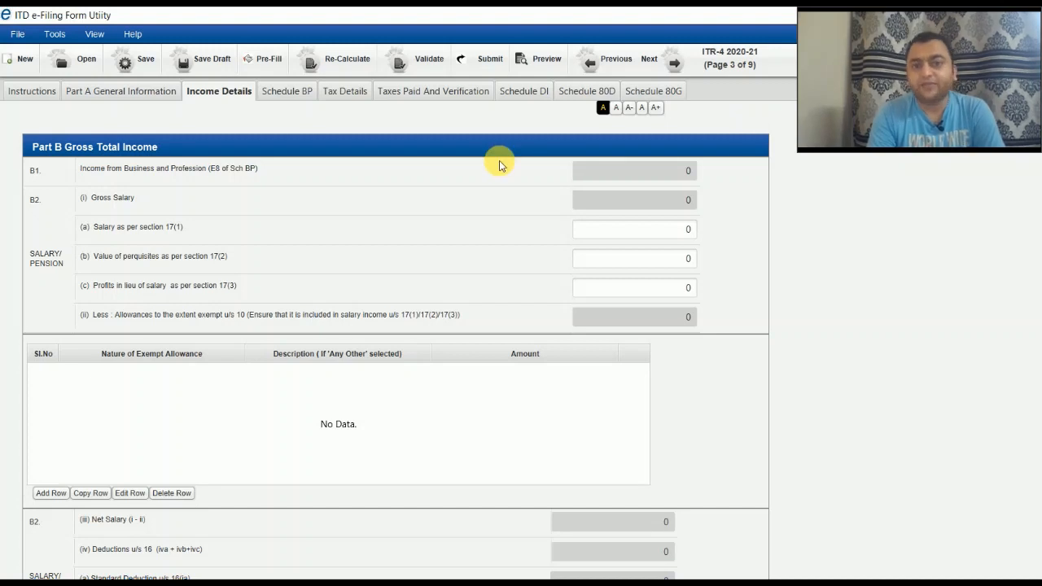
Review the health insurance fields of Schedule 80D and the donation tables of Schedule 80G.
{"action": "left_click", "coordinate": [584, 92]}
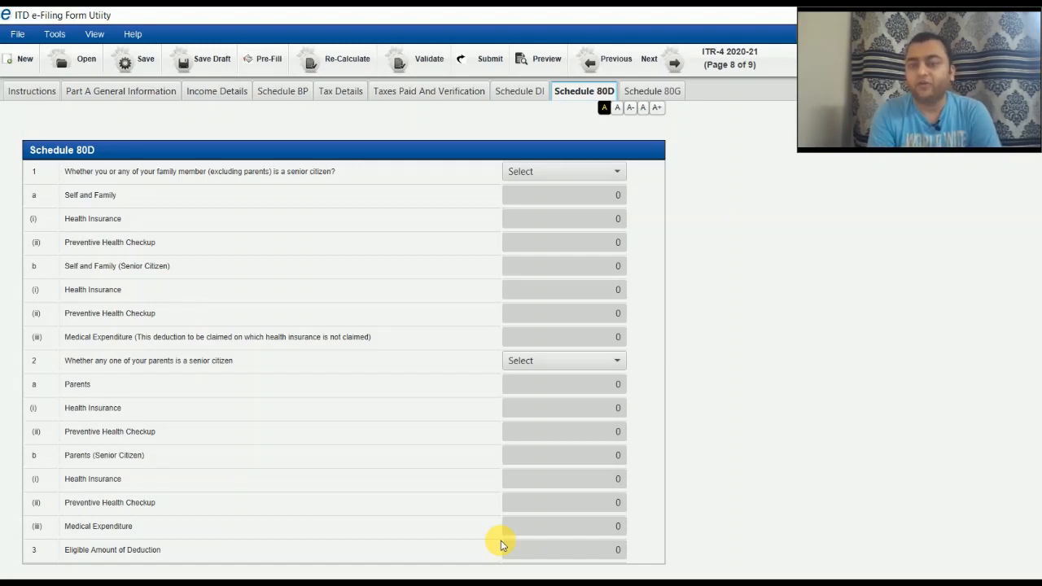
{"action": "left_click", "coordinate": [646, 92]}
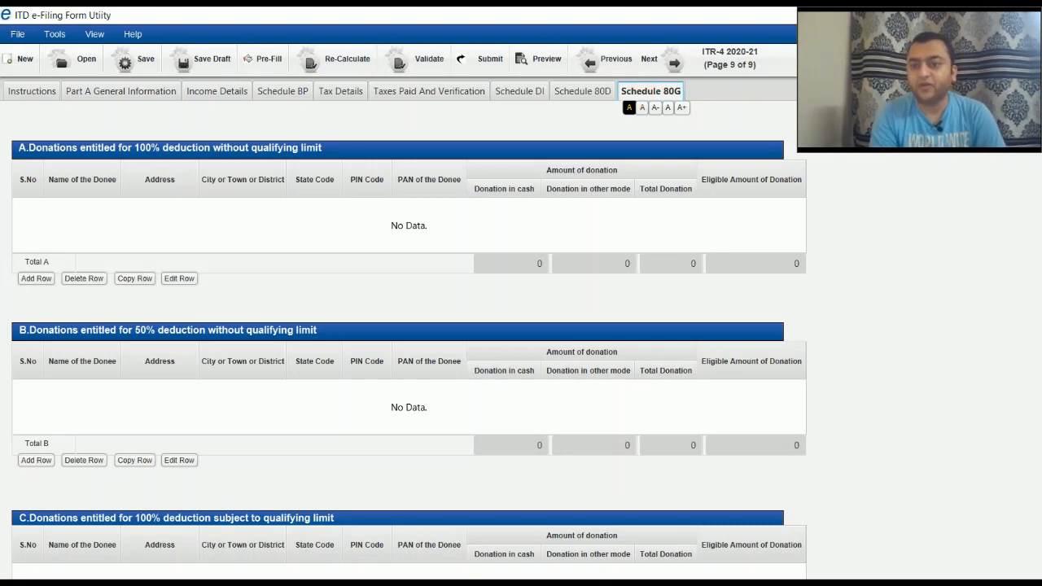
{"action": "scroll", "coordinate": [404, 328], "scroll_direction": "down", "scroll_amount": 10}
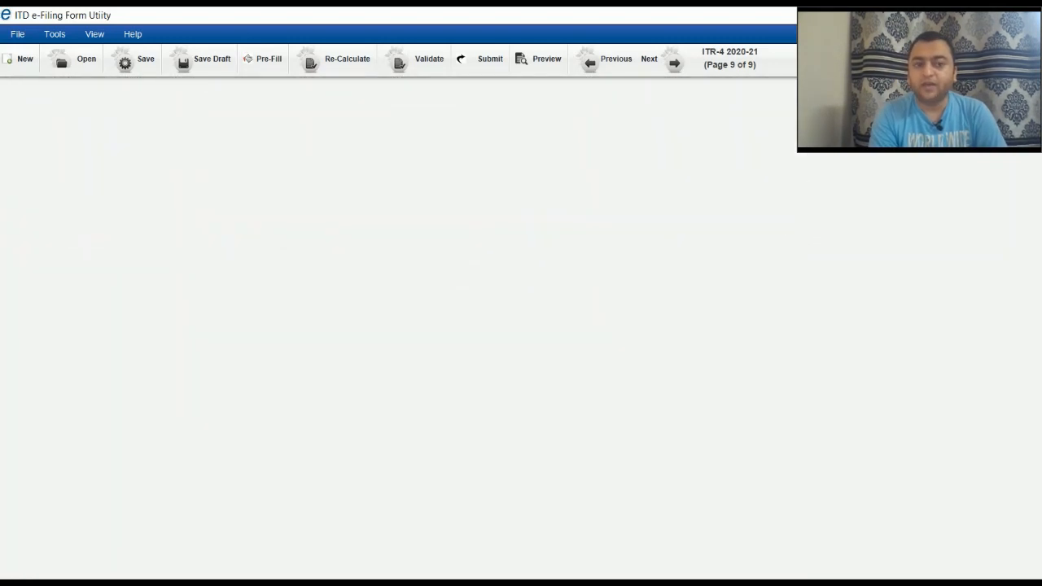
{"action": "scroll", "coordinate": [624, 110], "scroll_direction": "up", "scroll_amount": 10}
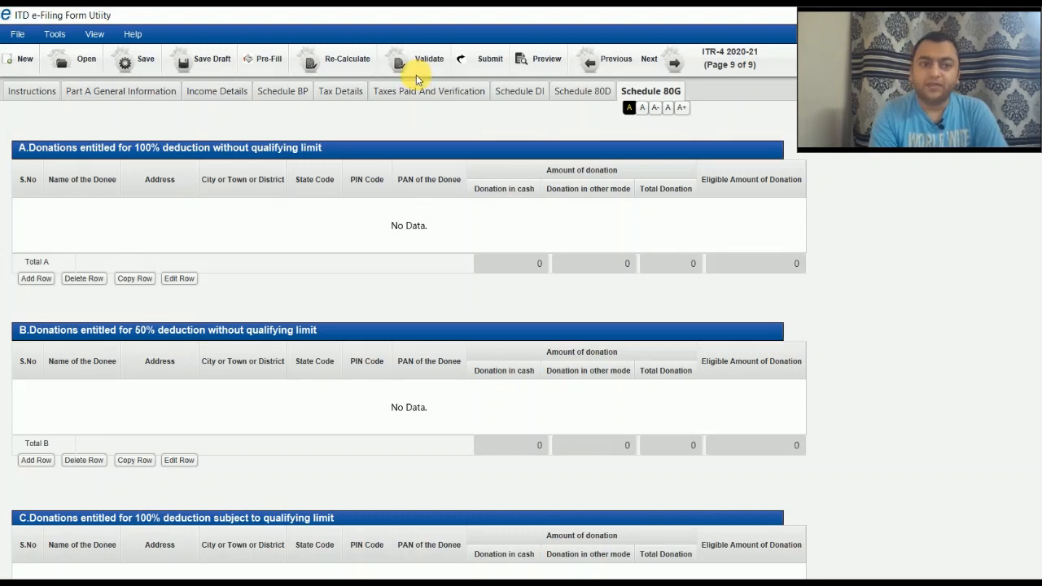
Look through the Business Code choices in a new section 44AD row of Schedule BP and discard the row.
{"action": "left_click", "coordinate": [284, 94]}
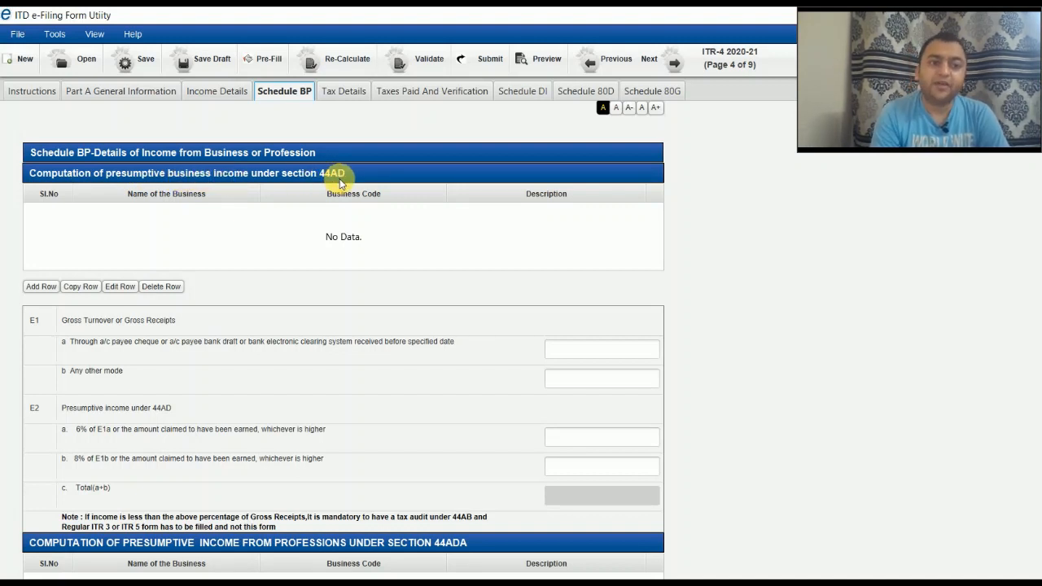
{"action": "left_click", "coordinate": [41, 282]}
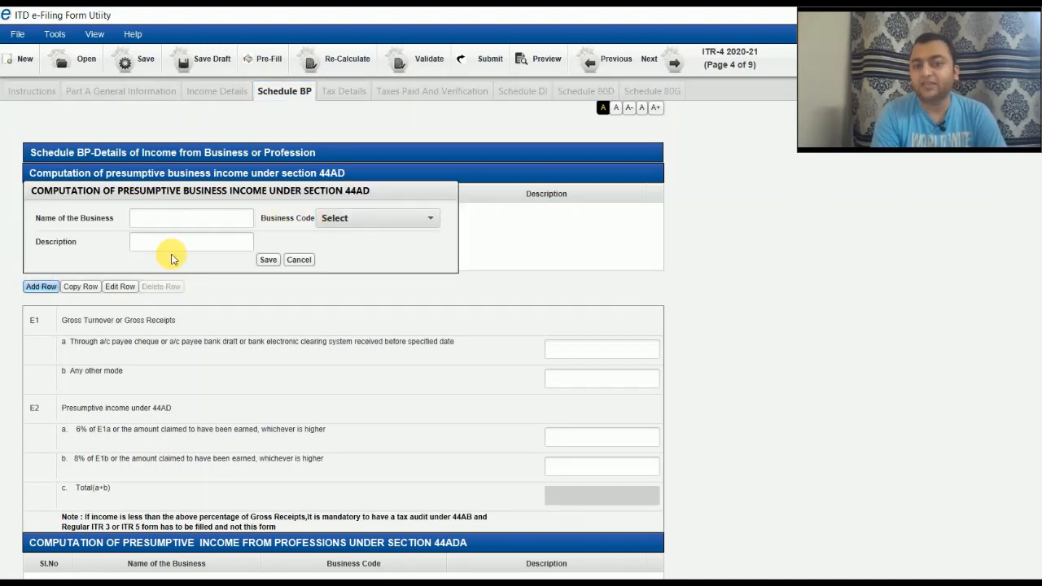
{"action": "left_click", "coordinate": [367, 220]}
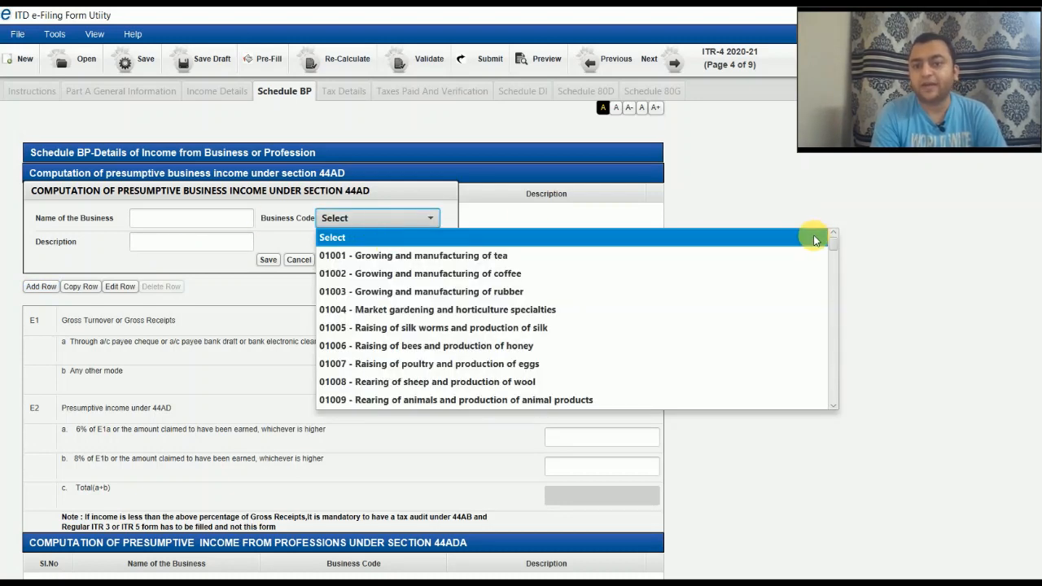
{"action": "left_click_drag", "start_coordinate": [832, 241], "coordinate": [742, 266]}
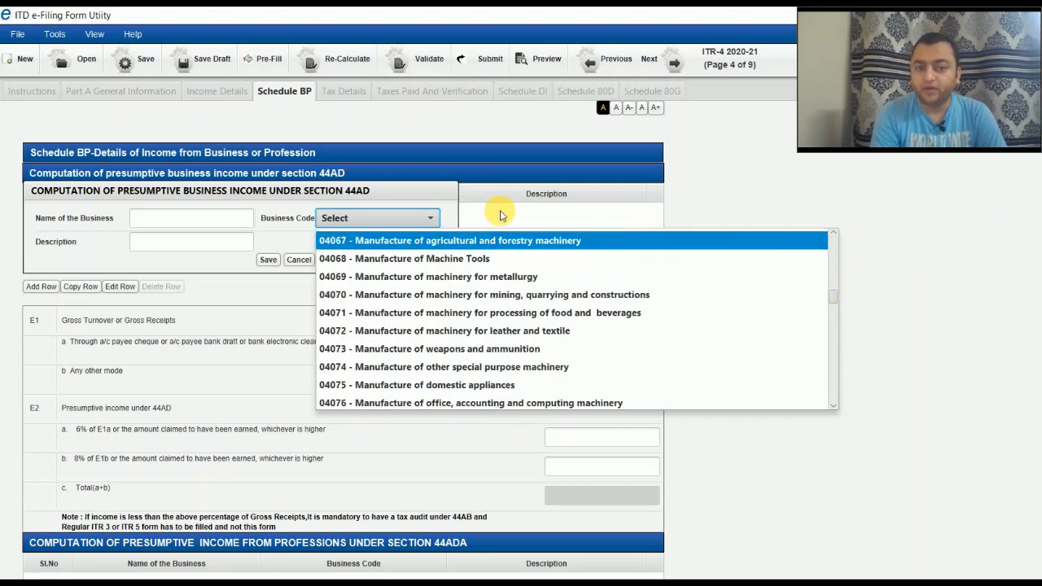
{"action": "left_click", "coordinate": [427, 192]}
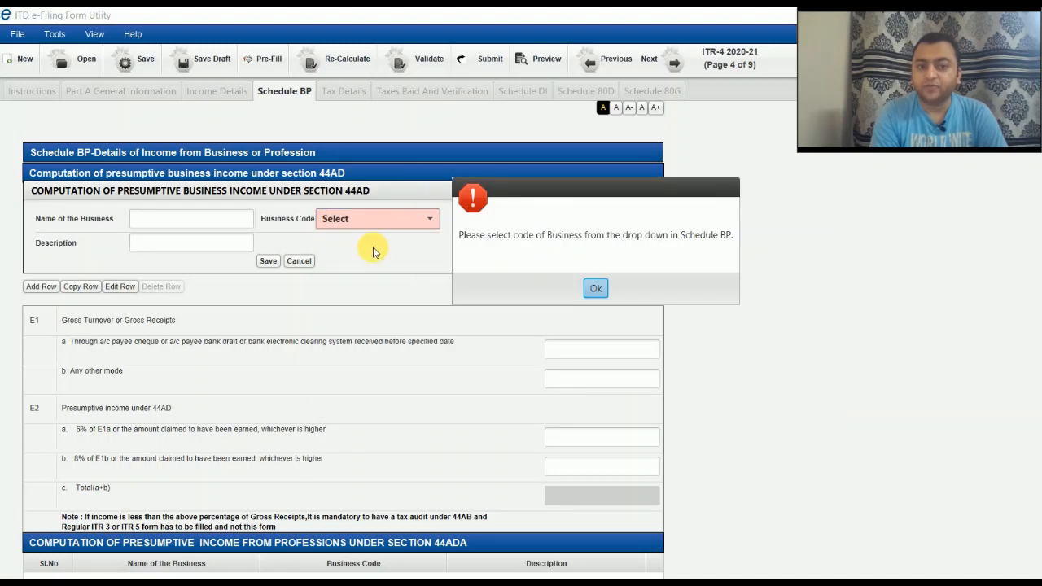
{"action": "left_click", "coordinate": [593, 289]}
{"action": "left_click", "coordinate": [299, 245]}
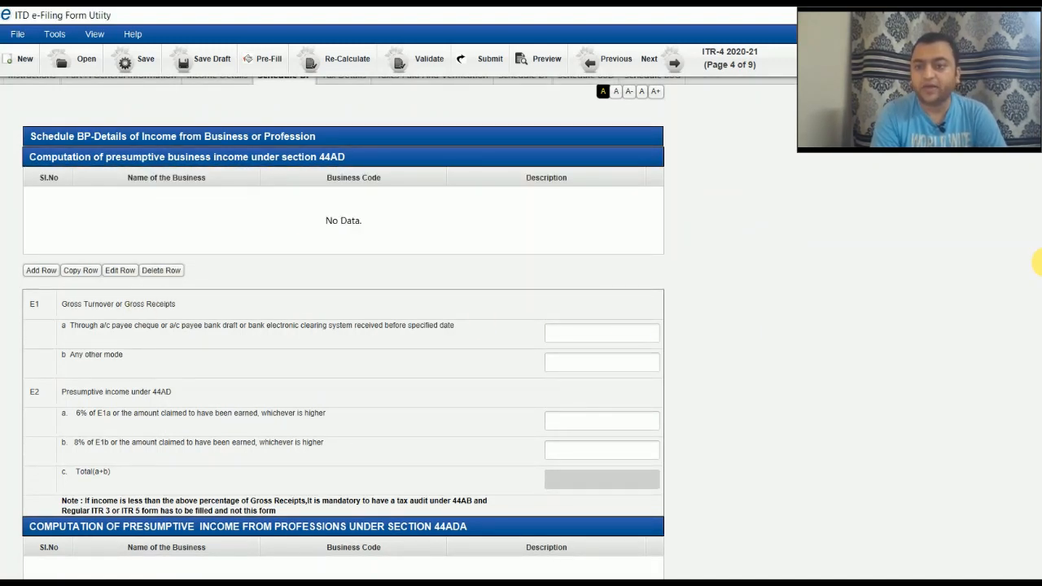
Look through the Business Code choices in a new section 44ADA profession row of Schedule BP and discard the row.
{"action": "scroll", "coordinate": [342, 317], "scroll_direction": "down", "scroll_amount": 3}
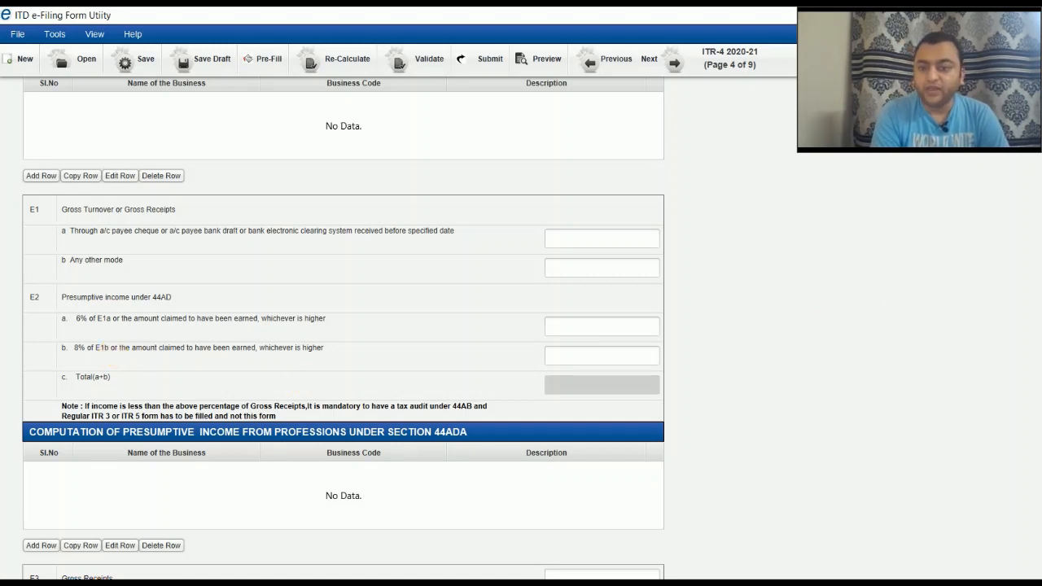
{"action": "scroll", "coordinate": [925, 249], "scroll_direction": "down", "scroll_amount": 5}
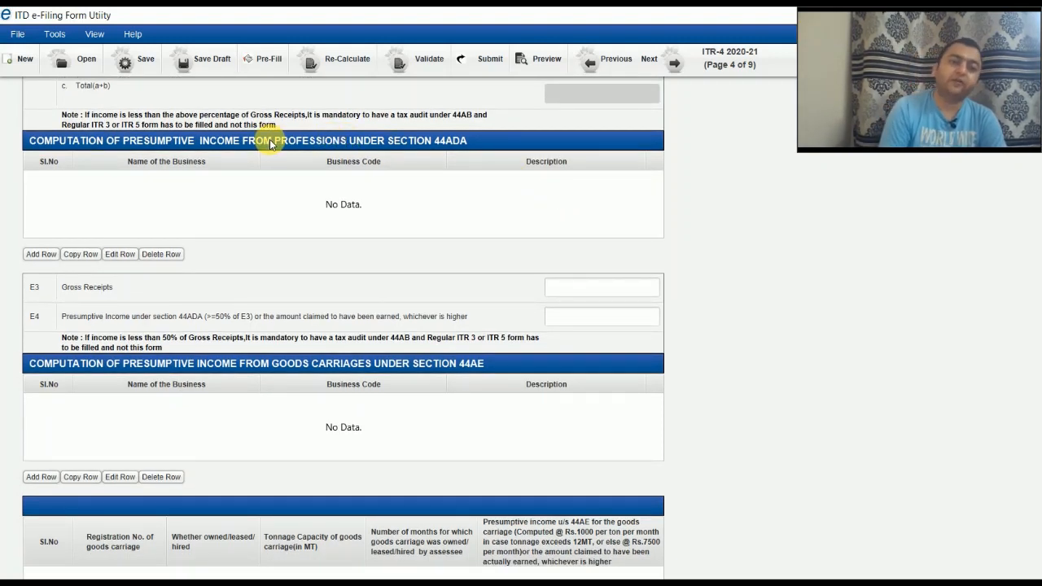
{"action": "left_click", "coordinate": [34, 254]}
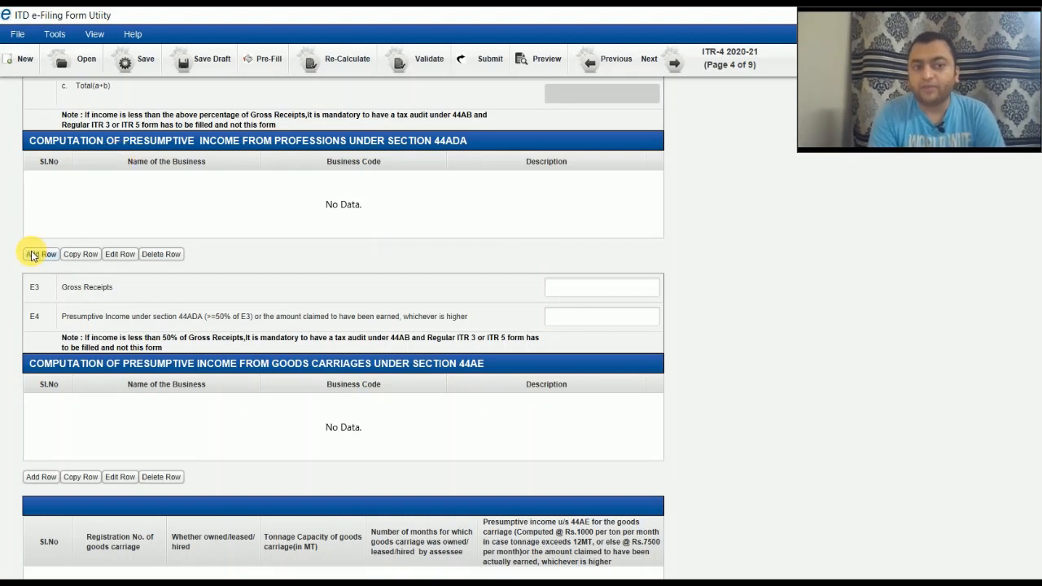
{"action": "left_click", "coordinate": [373, 187]}
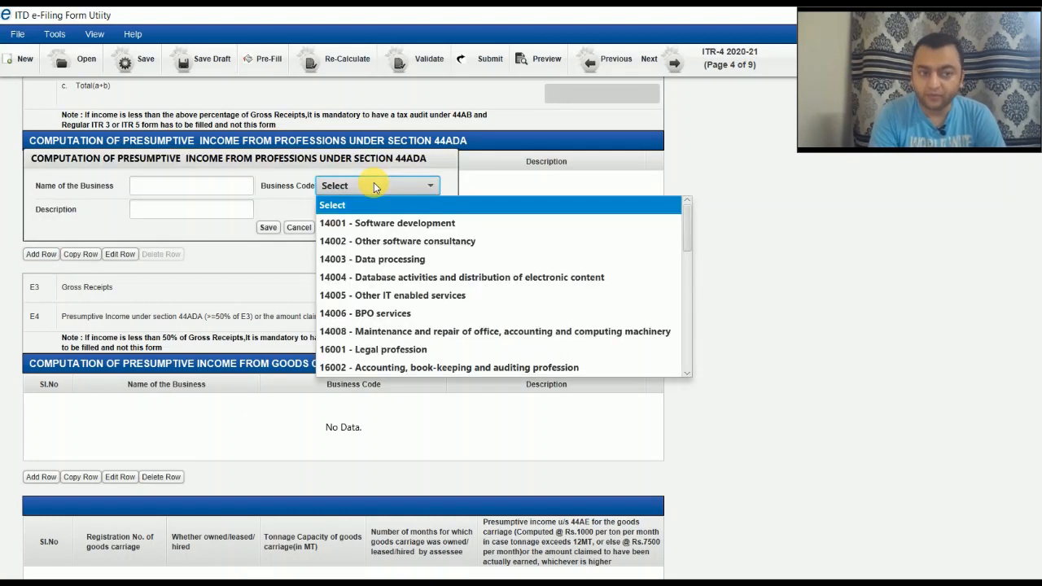
{"action": "left_click_drag", "start_coordinate": [686, 219], "coordinate": [623, 207]}
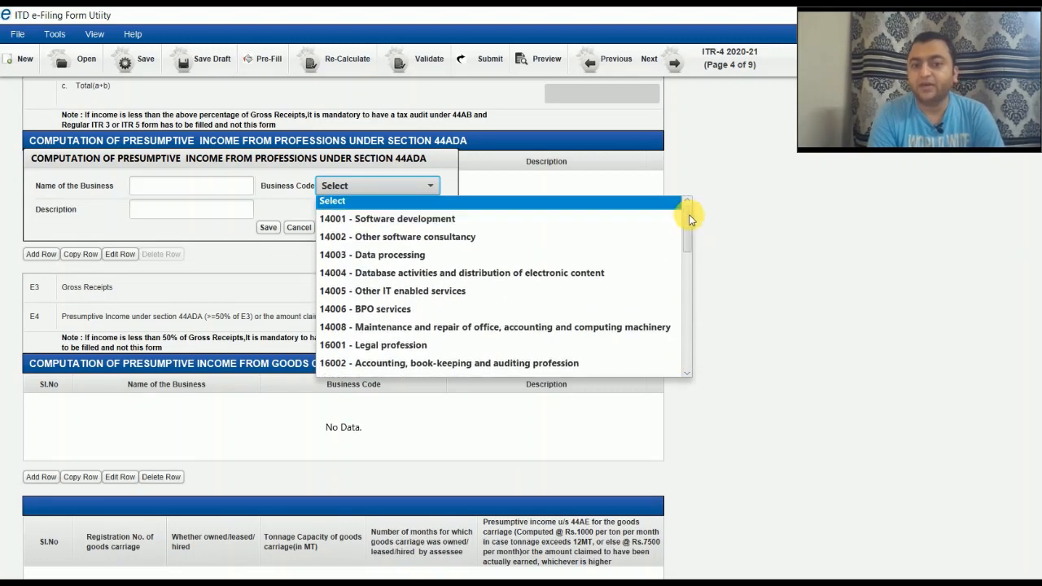
{"action": "left_click", "coordinate": [439, 164]}
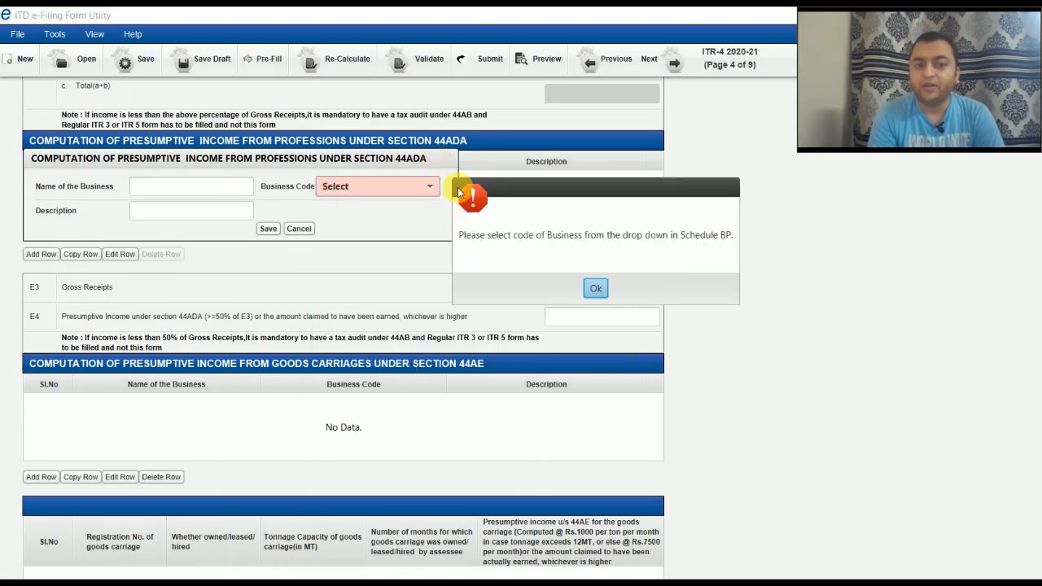
{"action": "left_click", "coordinate": [595, 291]}
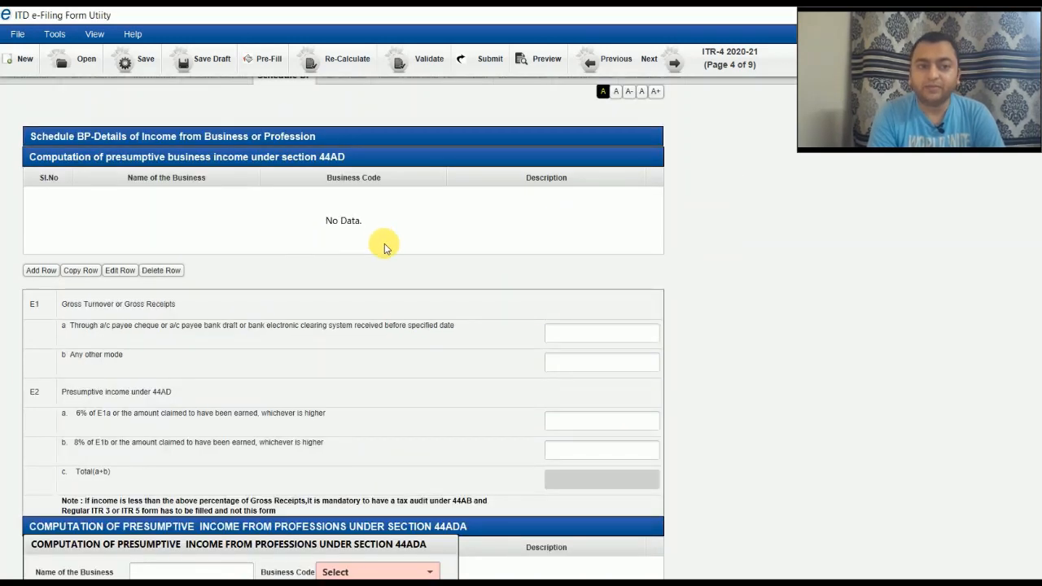
{"action": "scroll", "coordinate": [343, 328], "scroll_direction": "down", "scroll_amount": 5}
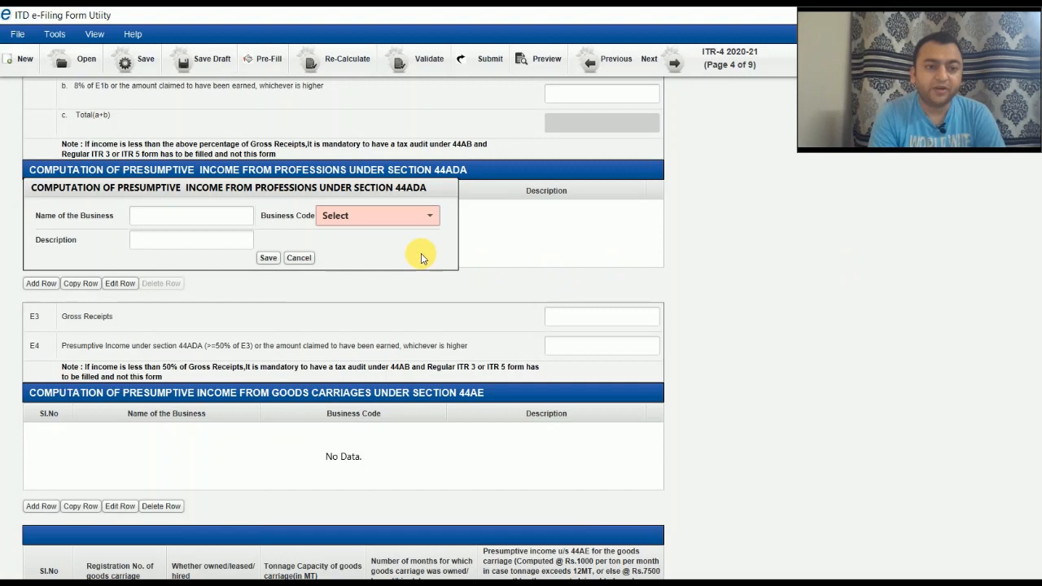
{"action": "left_click", "coordinate": [300, 258]}
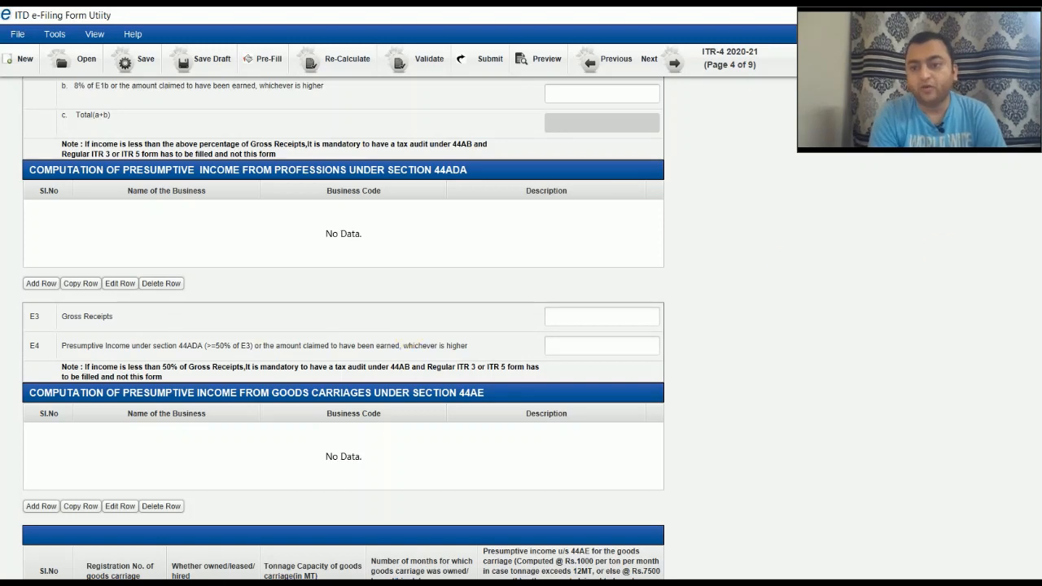
Review the section 44AE goods carriage tables, fields E5 to E8 and the GST turnover table of Schedule BP.
{"action": "scroll", "coordinate": [343, 329], "scroll_direction": "down", "scroll_amount": 2}
{"action": "scroll", "coordinate": [944, 246], "scroll_direction": "down", "scroll_amount": 1}
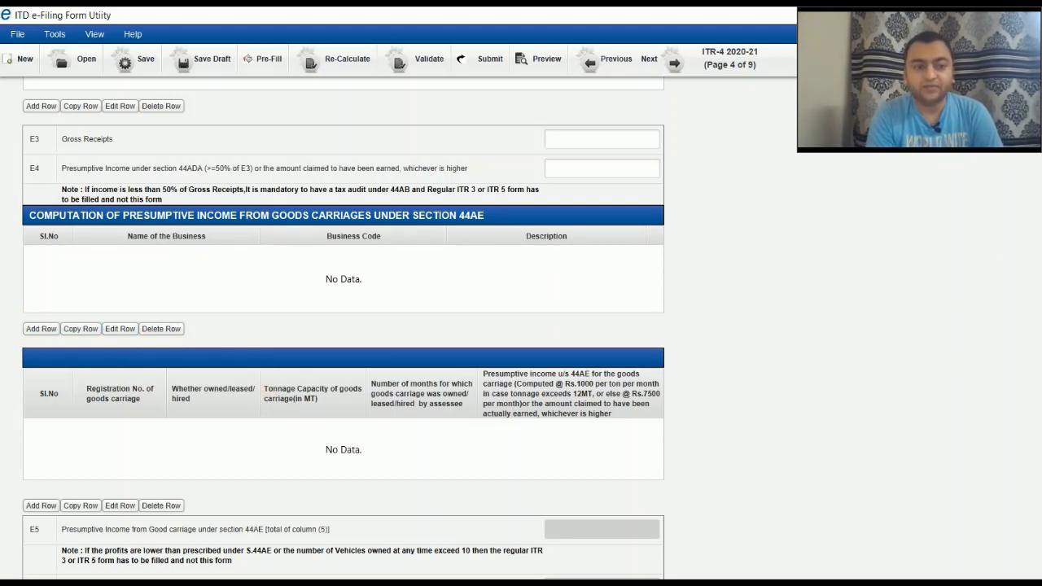
{"action": "scroll", "coordinate": [343, 326], "scroll_direction": "down", "scroll_amount": 5}
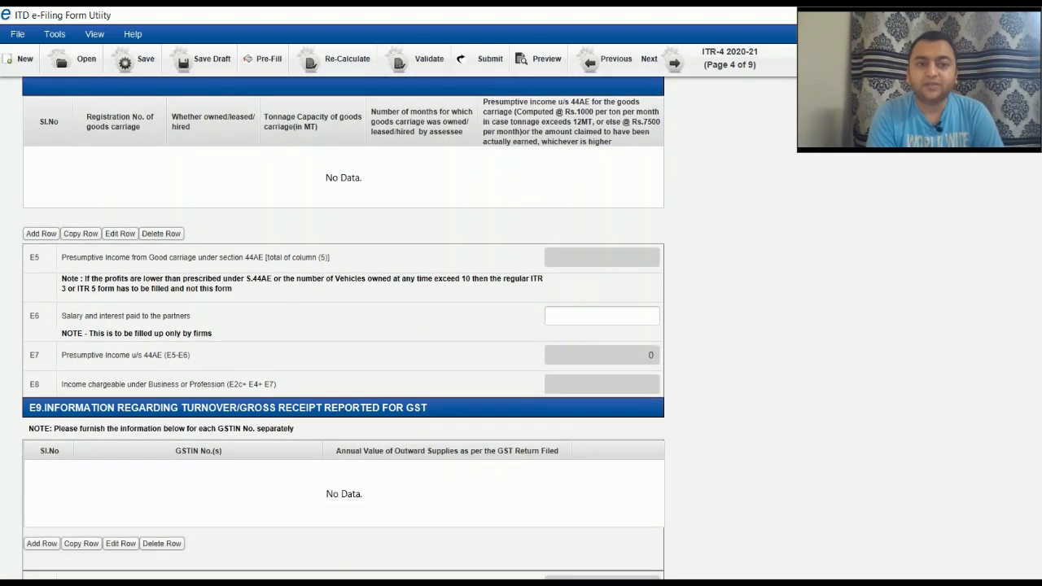
{"action": "scroll", "coordinate": [595, 302], "scroll_direction": "down", "scroll_amount": 2}
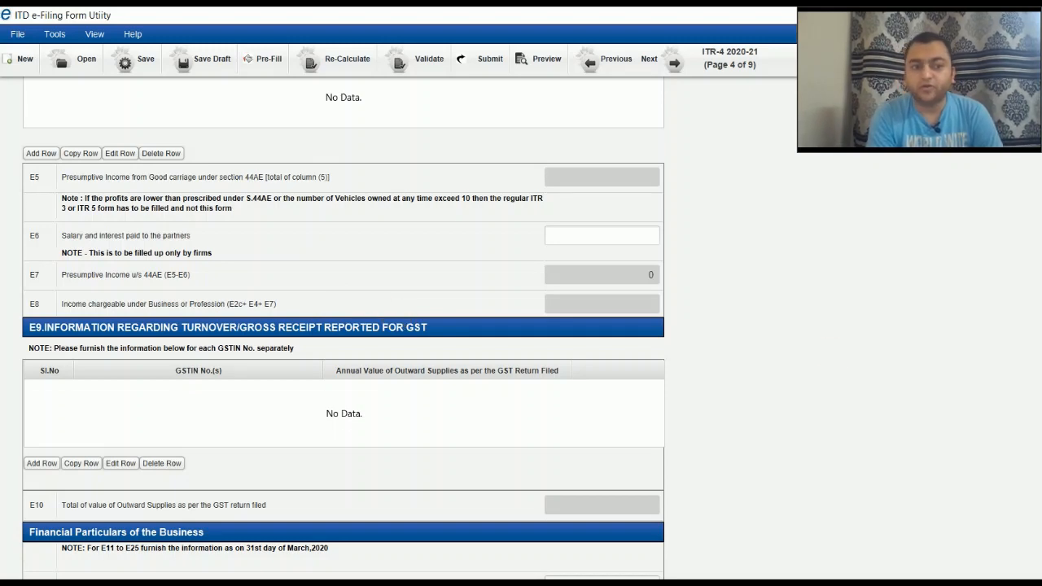
Examine the Financial Particulars of the Business, fields E11 to E25, including the note on mandatory fields.
{"action": "scroll", "coordinate": [671, 274], "scroll_direction": "down", "scroll_amount": 5}
{"action": "scroll", "coordinate": [549, 267], "scroll_direction": "down", "scroll_amount": 2}
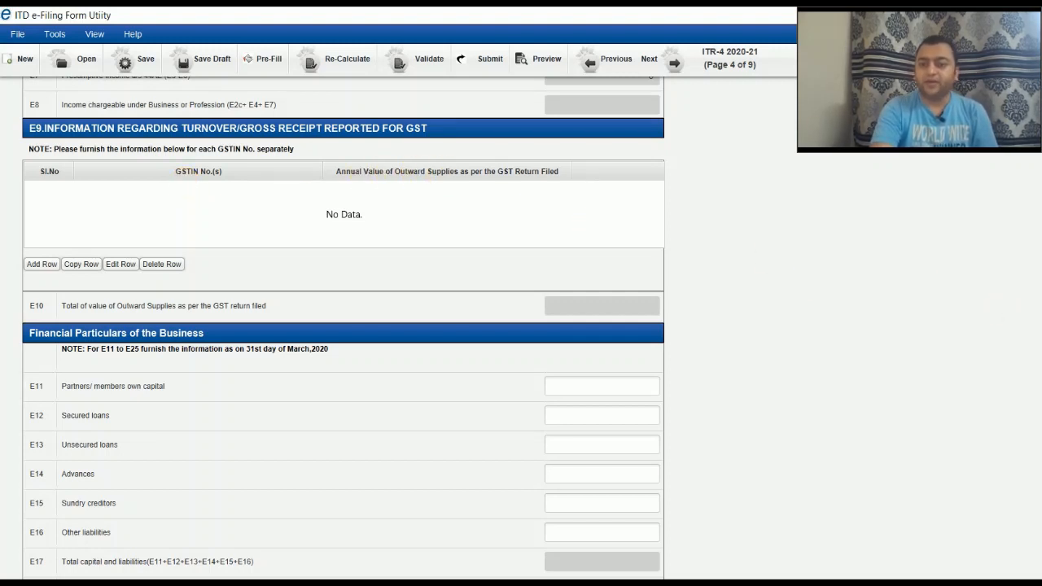
{"action": "scroll", "coordinate": [344, 328], "scroll_direction": "down", "scroll_amount": 3}
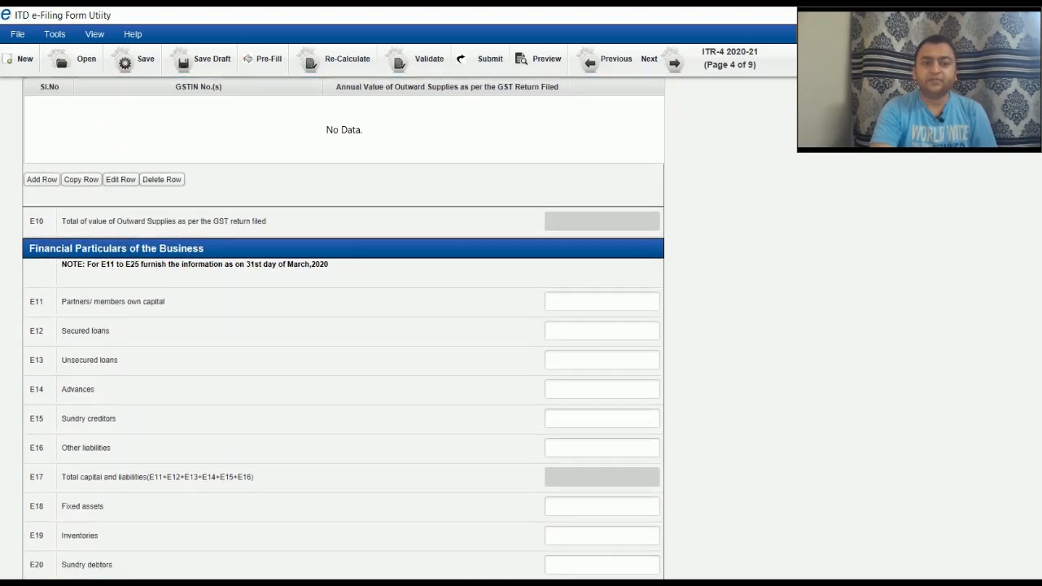
{"action": "scroll", "coordinate": [344, 328], "scroll_direction": "down", "scroll_amount": 2}
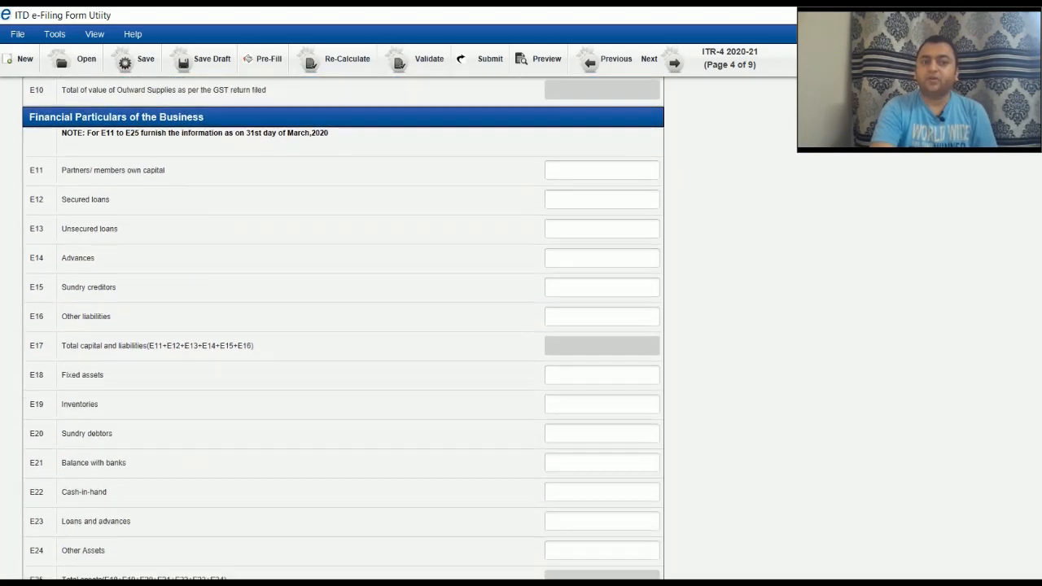
{"action": "scroll", "coordinate": [343, 326], "scroll_direction": "down", "scroll_amount": 1}
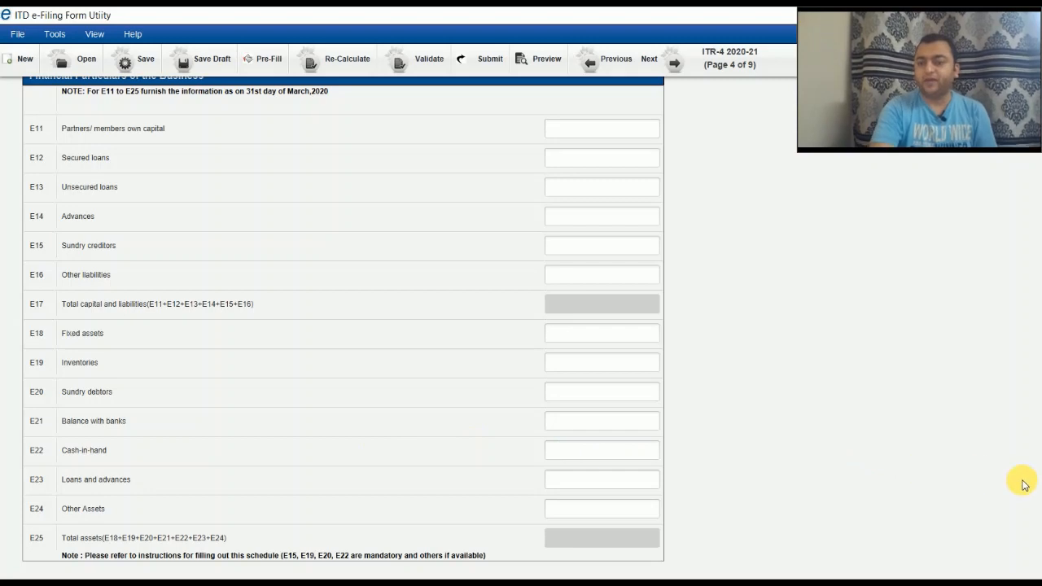
{"action": "scroll", "coordinate": [343, 326], "scroll_direction": "up", "scroll_amount": 15}
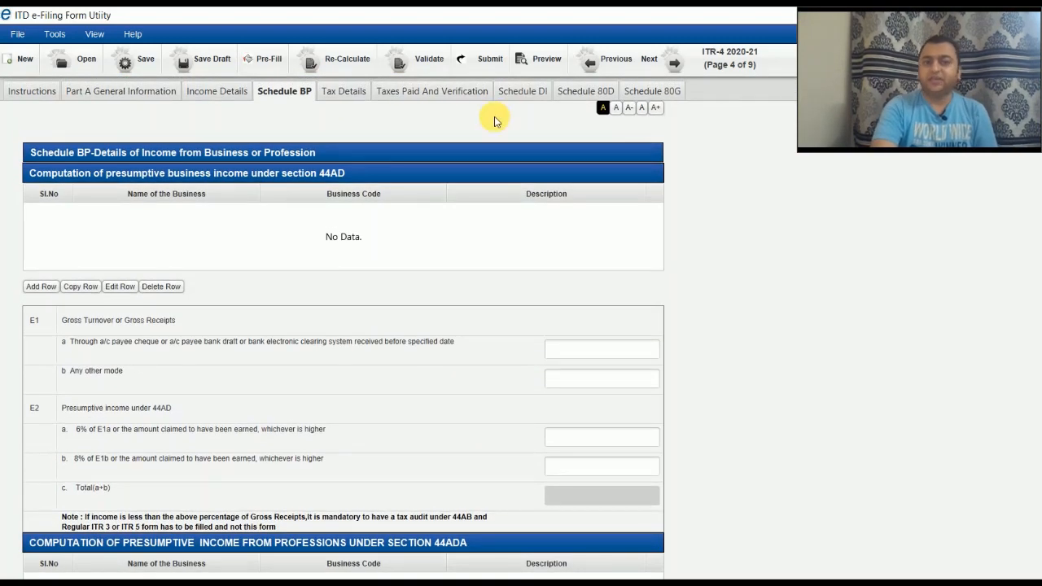
Review the TDS, TCS and advance tax tables of the Tax Details, checking the Part A General Information page in between.
{"action": "left_click", "coordinate": [346, 93]}
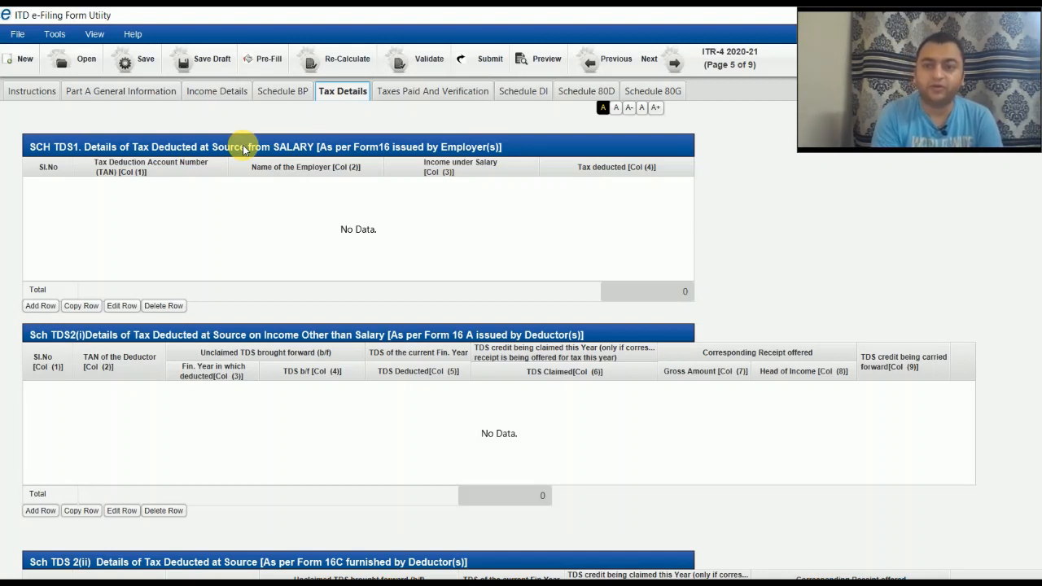
{"action": "left_click", "coordinate": [110, 96]}
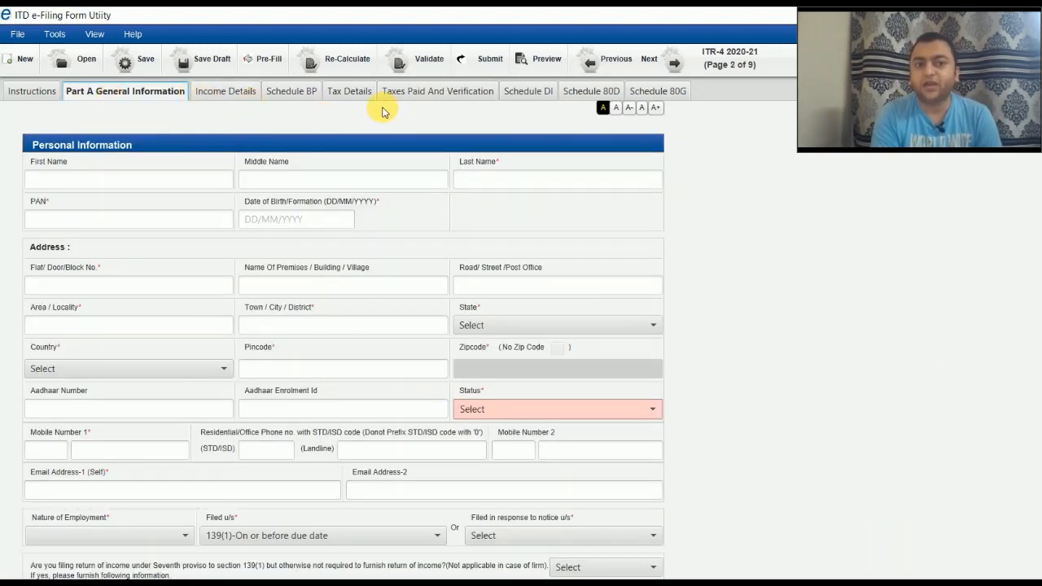
{"action": "left_click", "coordinate": [361, 94]}
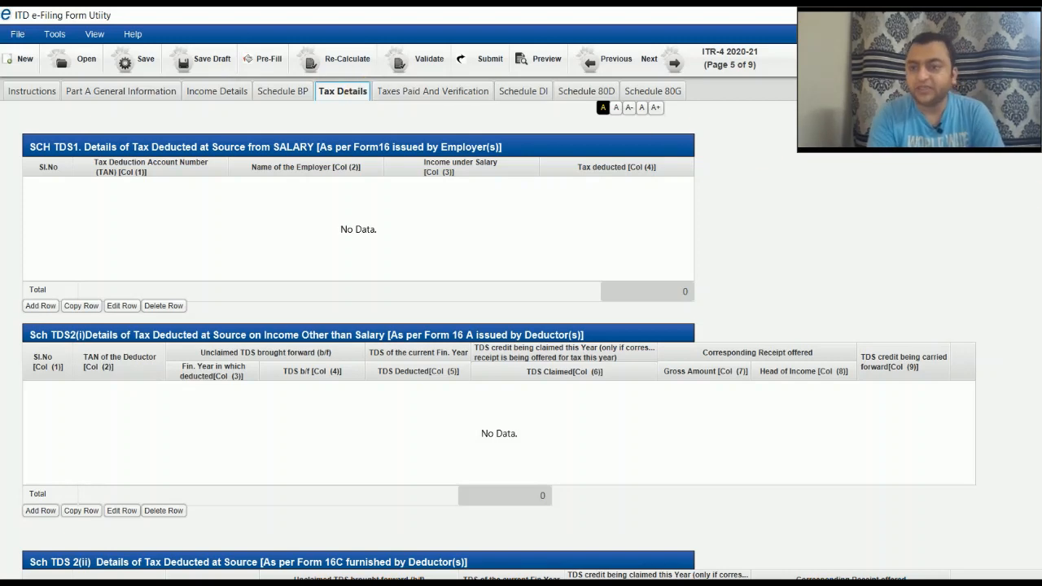
{"action": "scroll", "coordinate": [521, 325], "scroll_direction": "down", "scroll_amount": 5}
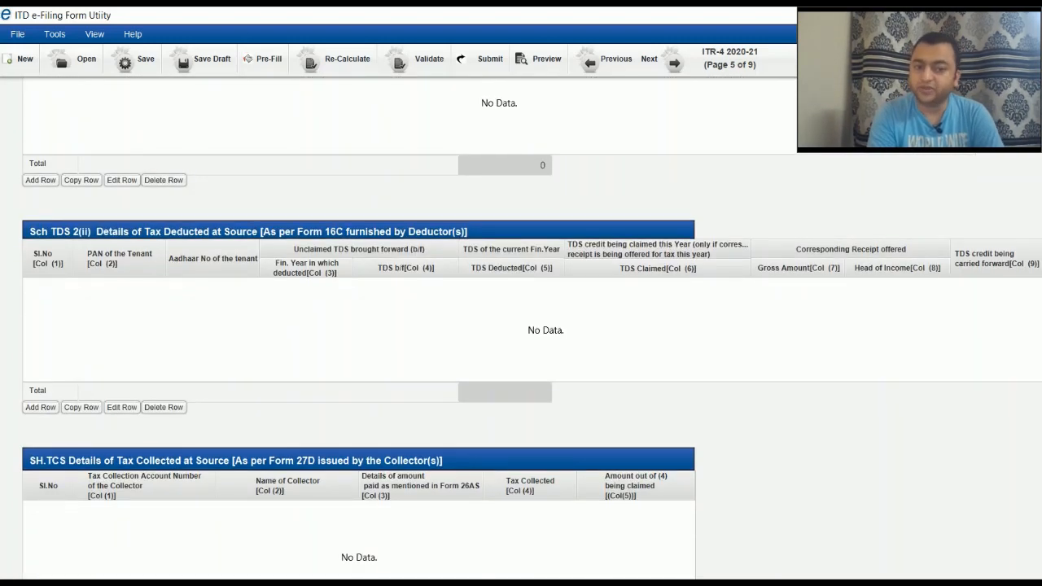
{"action": "scroll", "coordinate": [521, 325], "scroll_direction": "down", "scroll_amount": 2}
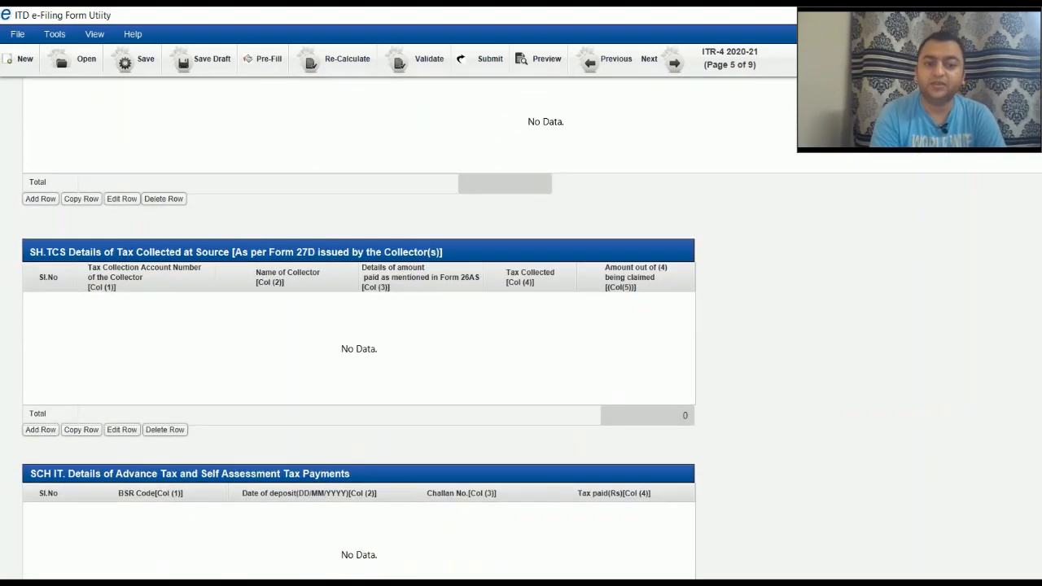
{"action": "scroll", "coordinate": [358, 326], "scroll_direction": "down", "scroll_amount": 1}
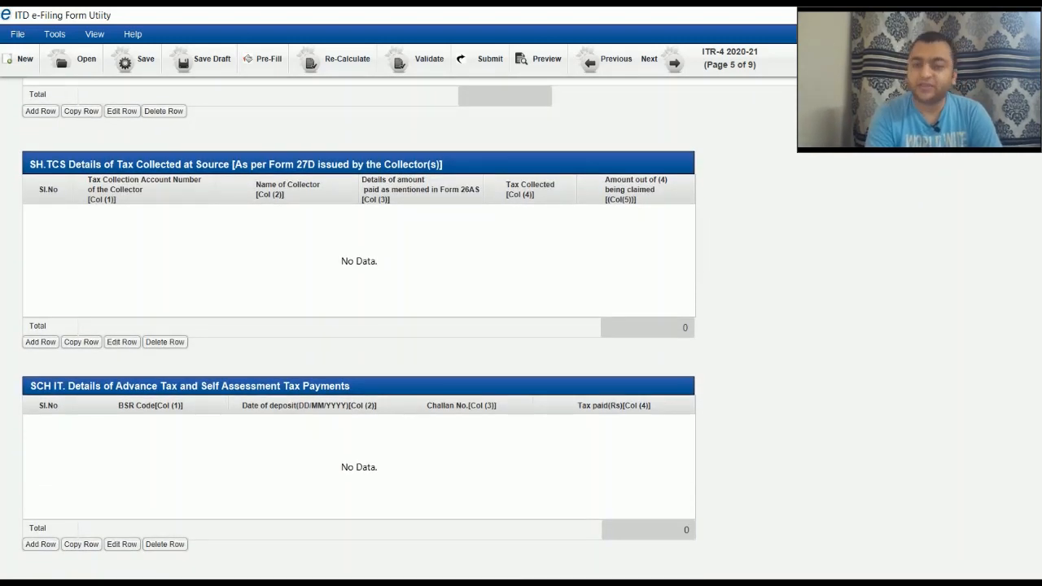
{"action": "scroll", "coordinate": [520, 325], "scroll_direction": "up", "scroll_amount": 8}
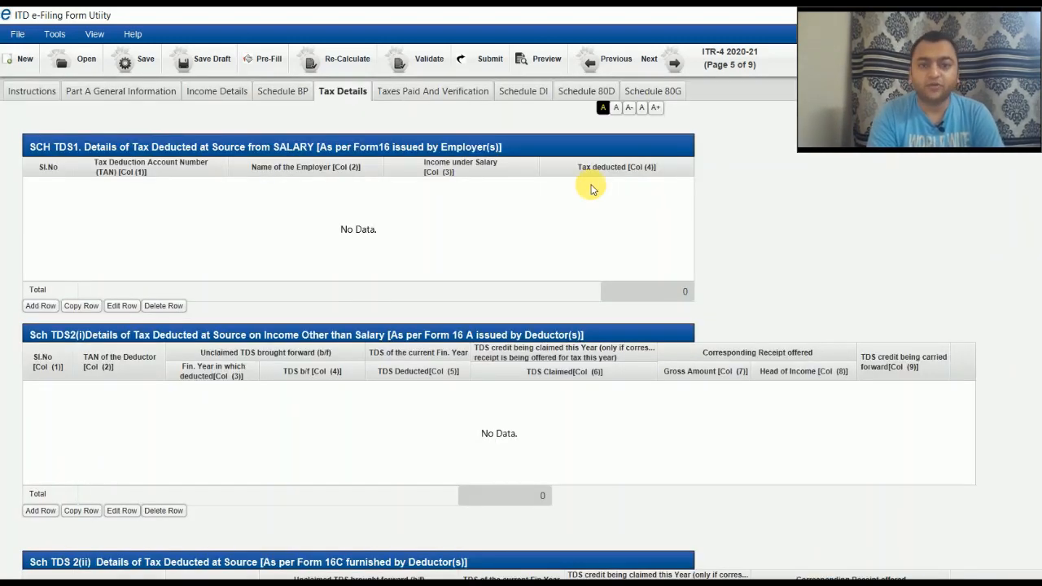
Review the Taxes Paid fields, exempt income and bank account tables, and the Verification section.
{"action": "left_click", "coordinate": [411, 96]}
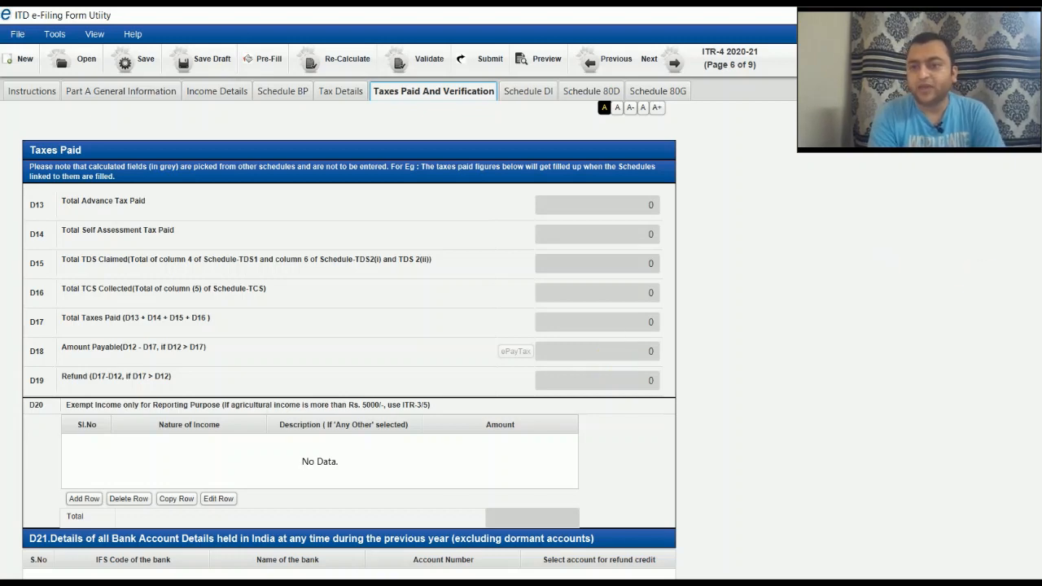
{"action": "scroll", "coordinate": [575, 197], "scroll_direction": "down", "scroll_amount": 5}
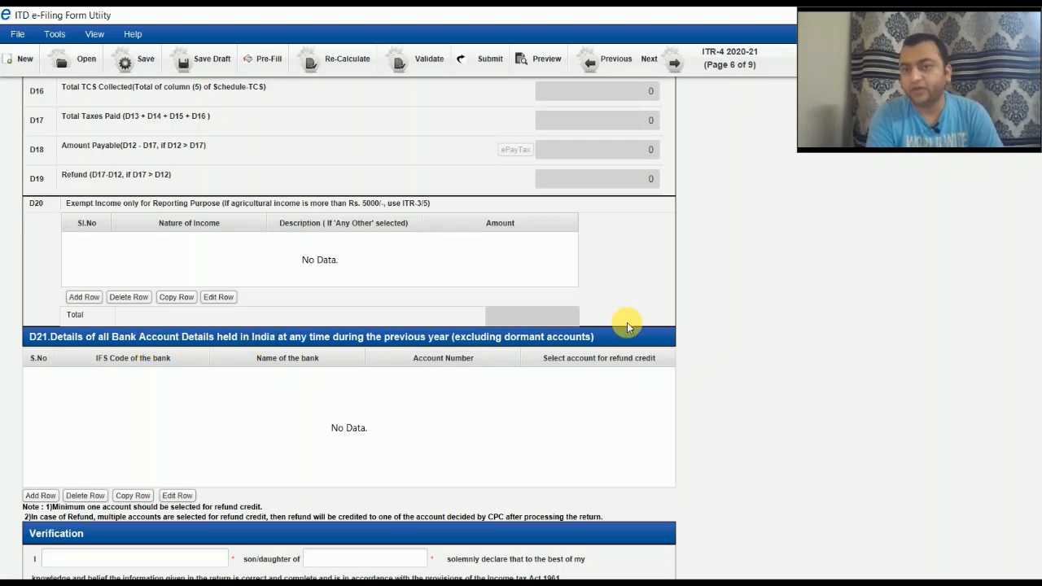
{"action": "scroll", "coordinate": [809, 231], "scroll_direction": "down", "scroll_amount": 5}
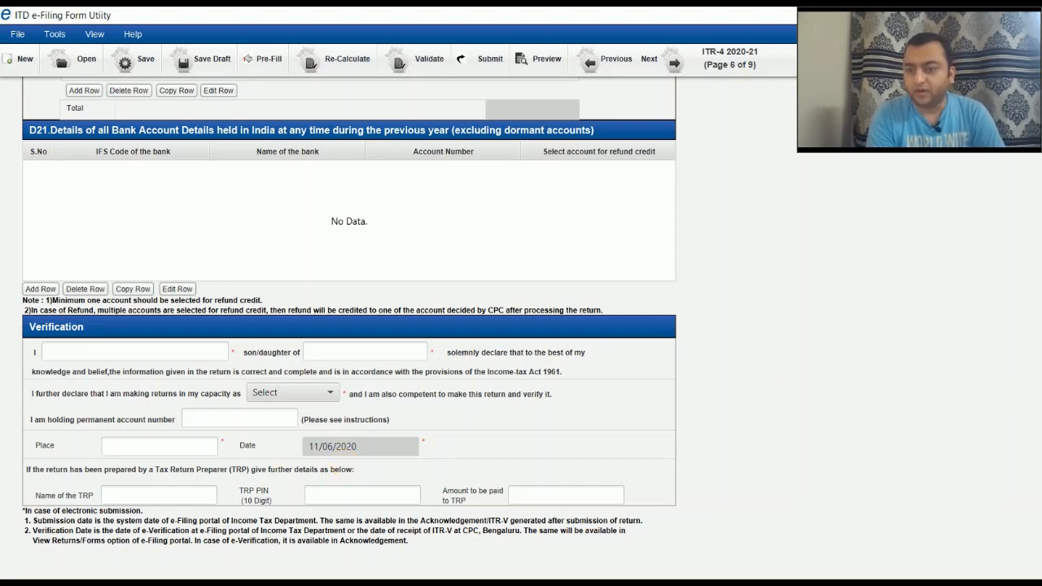
{"action": "scroll", "coordinate": [348, 325], "scroll_direction": "up", "scroll_amount": 5}
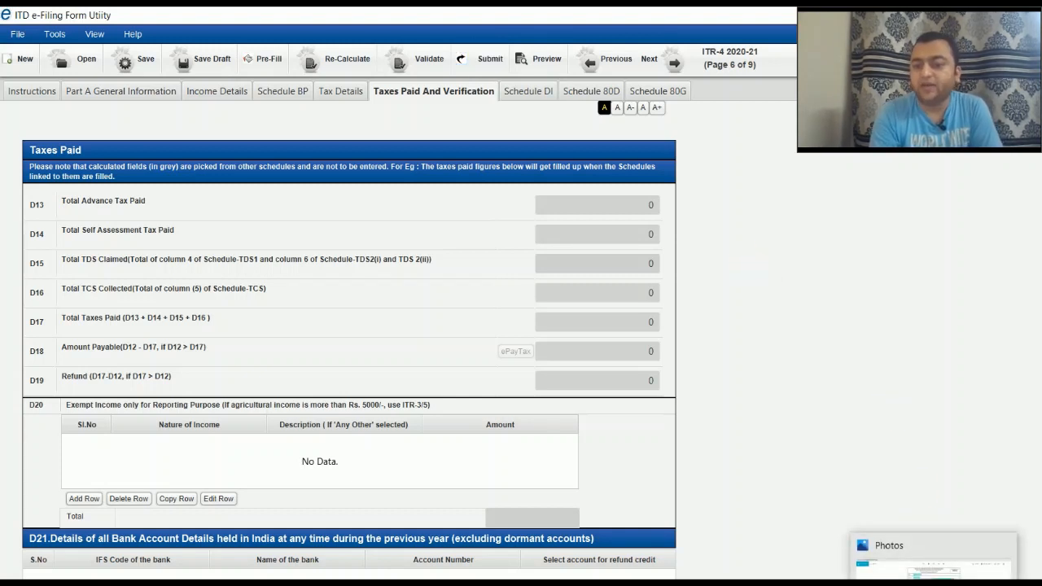
Switch to Photos, compare the 2020-21 return acknowledgement with the ITR-V verification form, and return to the ITR-4 form.
{"action": "left_click", "coordinate": [935, 571]}
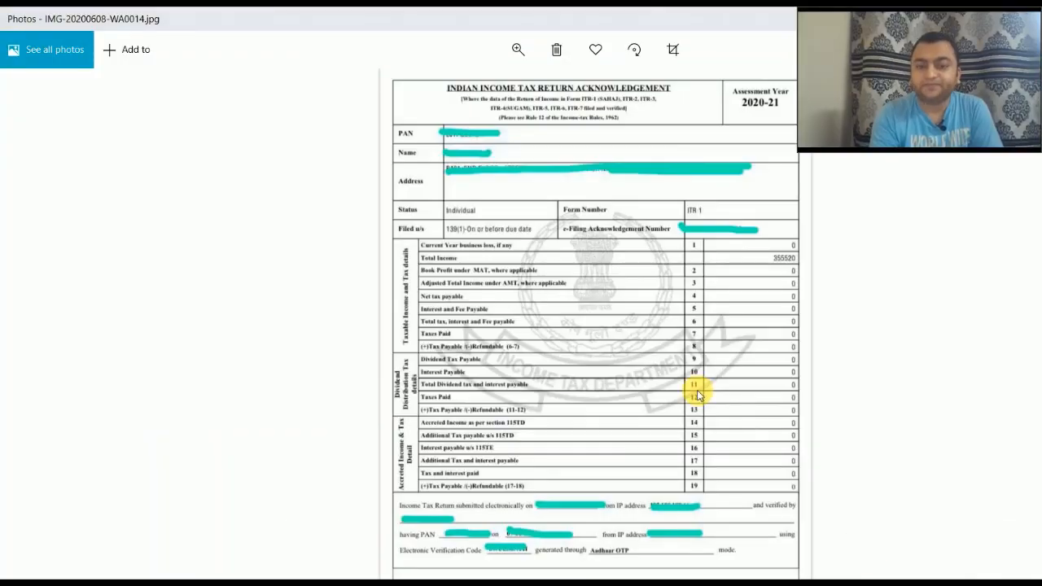
{"action": "key", "text": "Right"}
{"action": "key", "text": "Left"}
{"action": "key", "text": "Right"}
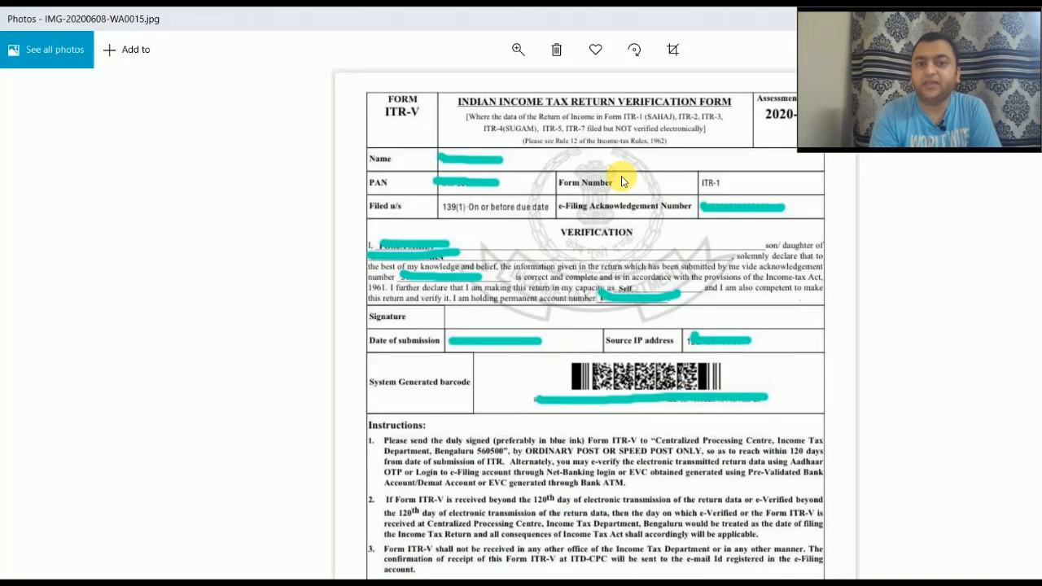
{"action": "left_click_drag", "start_coordinate": [926, 52], "coordinate": [127, 154]}
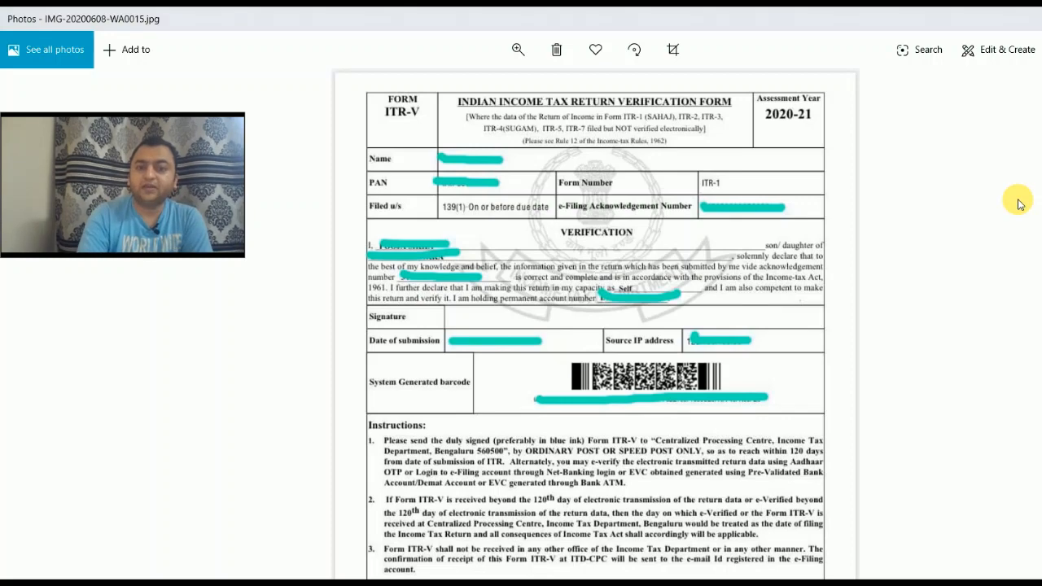
{"action": "key", "text": "Left"}
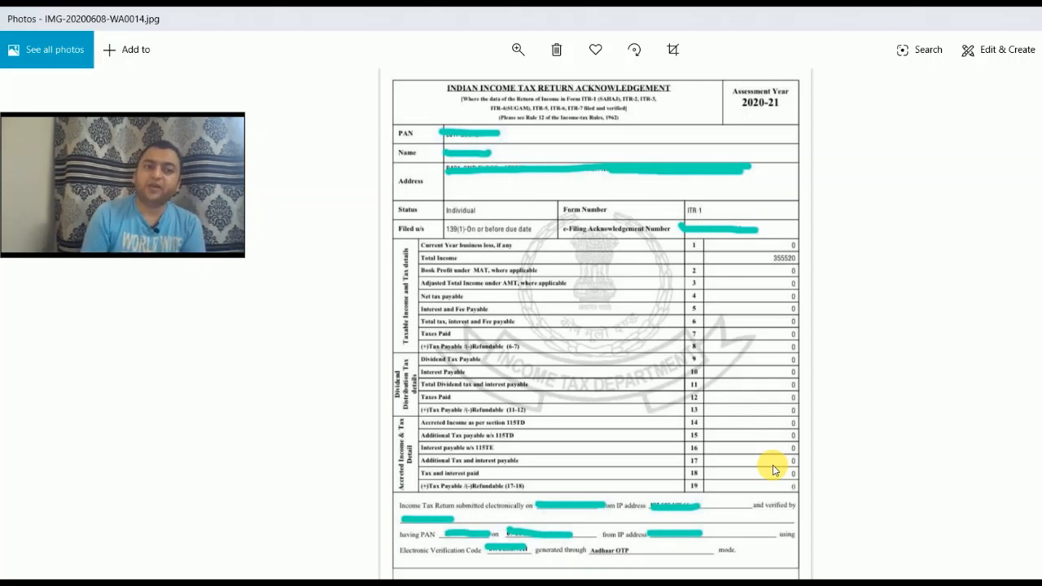
{"action": "key", "text": "Right"}
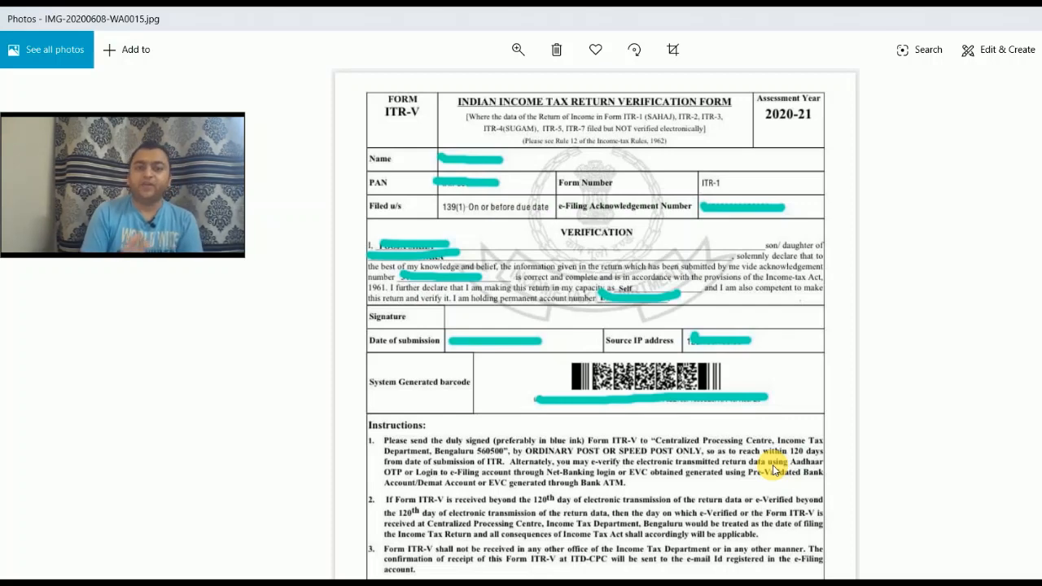
{"action": "key", "text": "Left"}
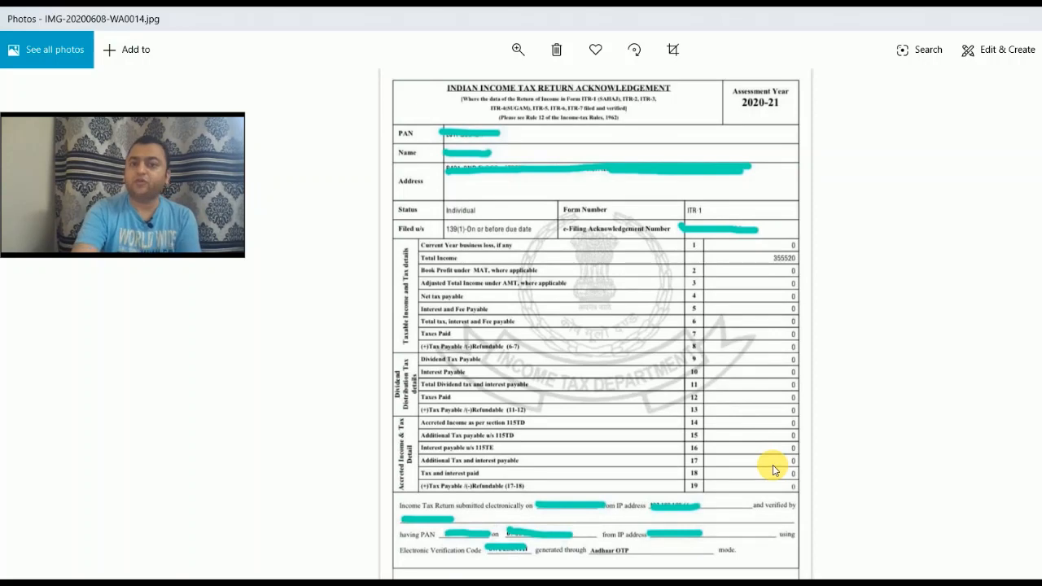
{"action": "key", "text": "Right"}
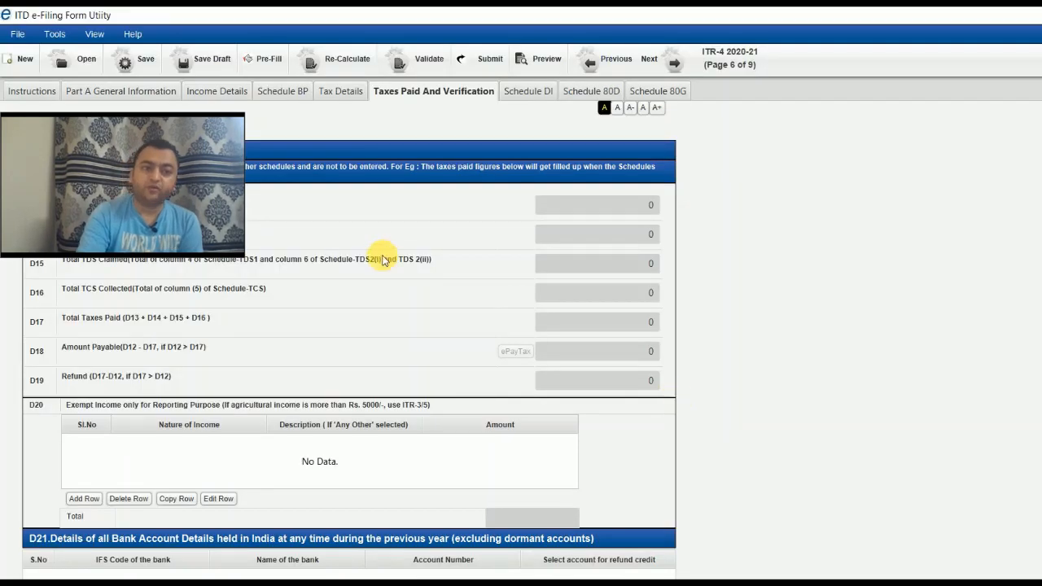
{"action": "left_click_drag", "start_coordinate": [173, 188], "coordinate": [984, 79]}
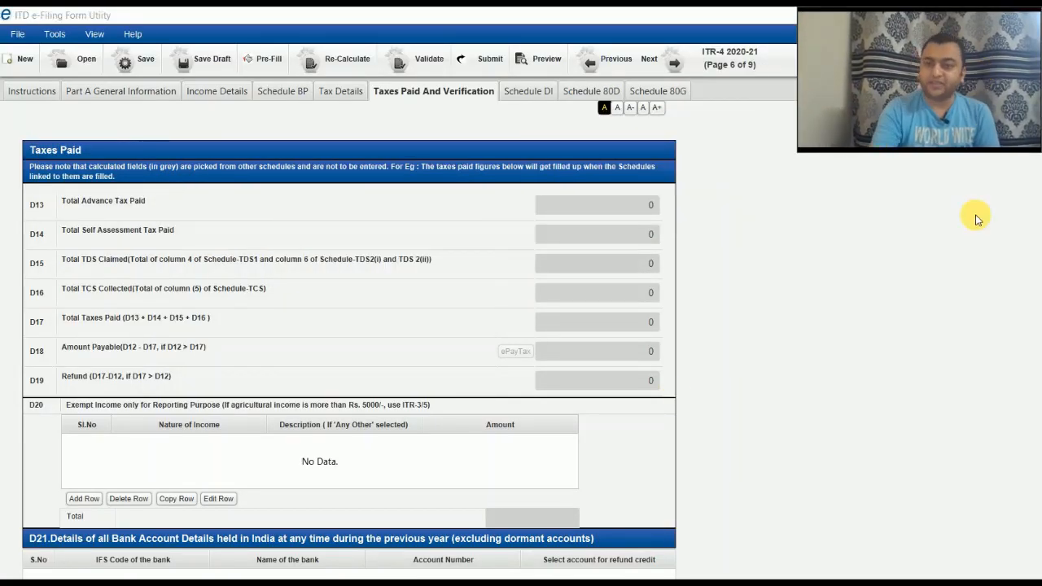